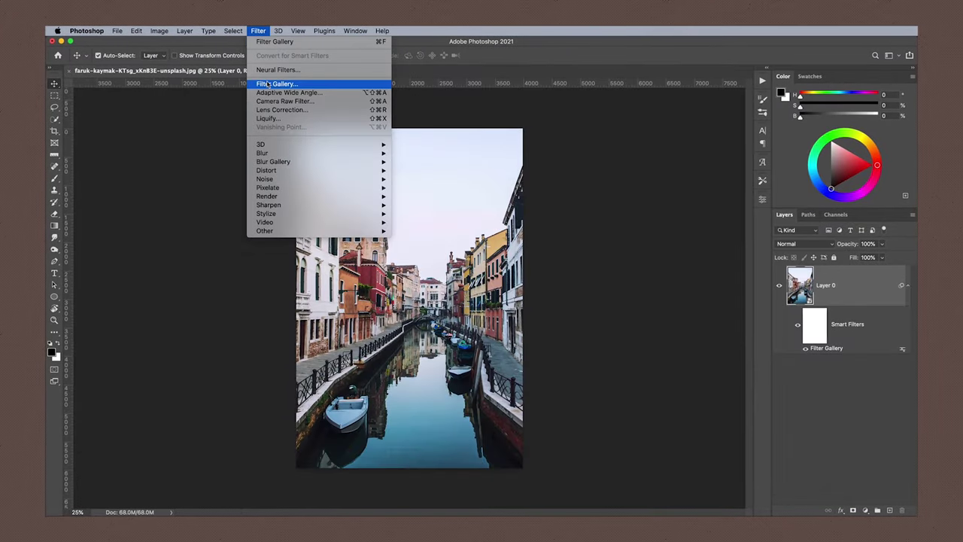
click(267, 84)
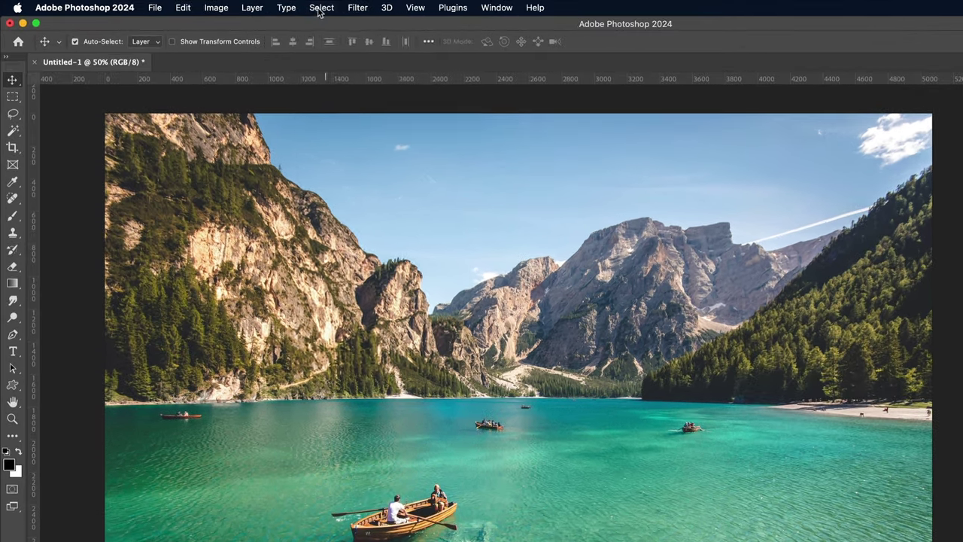
- Select the entire lake photo and run Generative Fill on it with the prompt "watercolour painting"
click(247, 6)
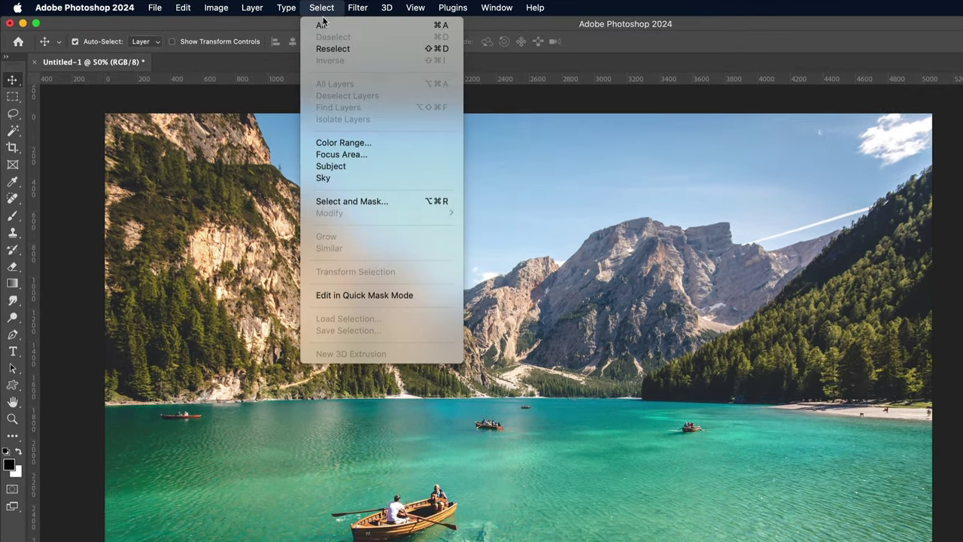
click(250, 19)
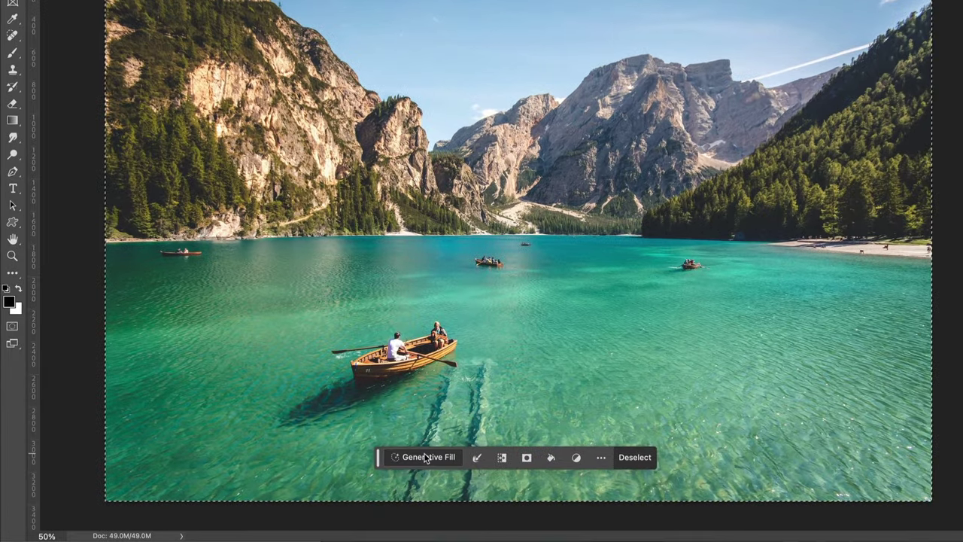
click(425, 457)
text(watercolour painting)
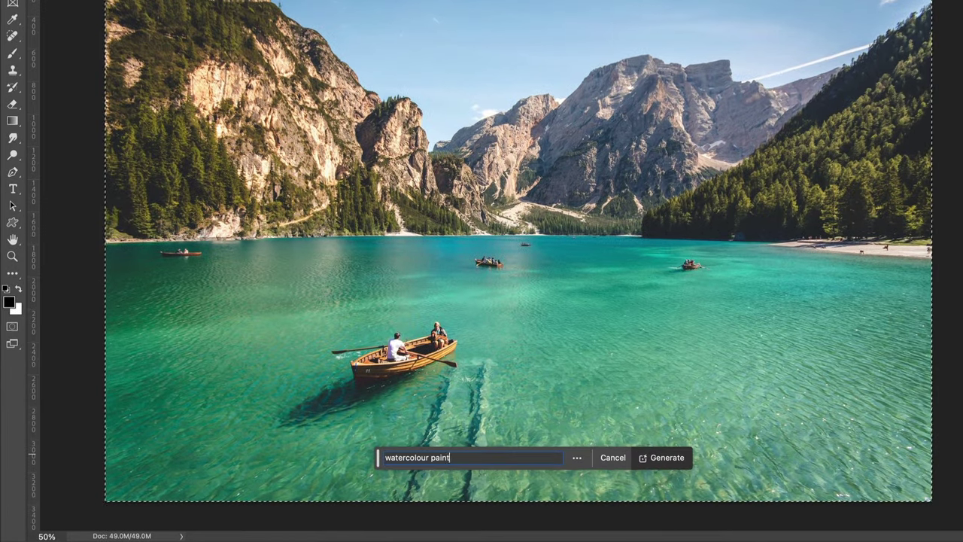
click(666, 456)
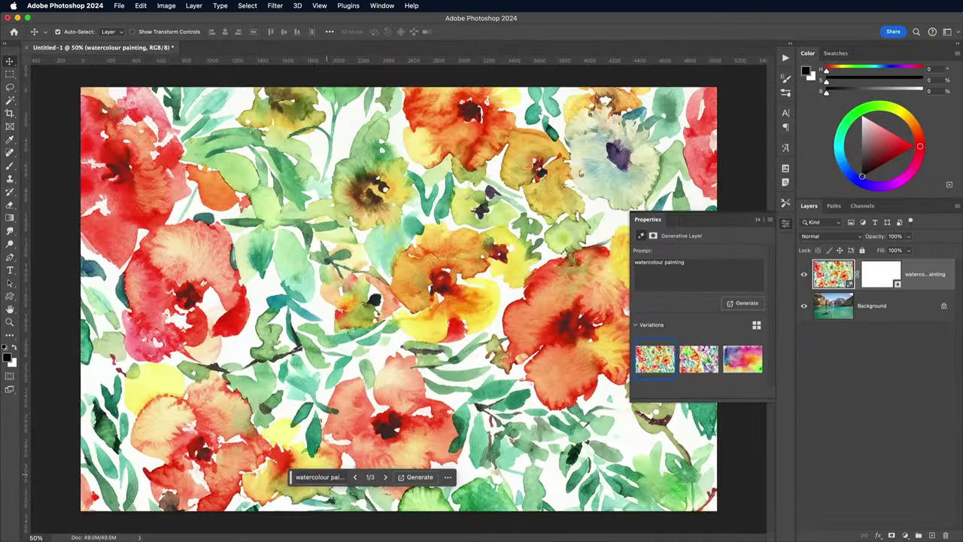
- Preview the second and third variations and delete the generated layer, keeping only the original photo
click(704, 364)
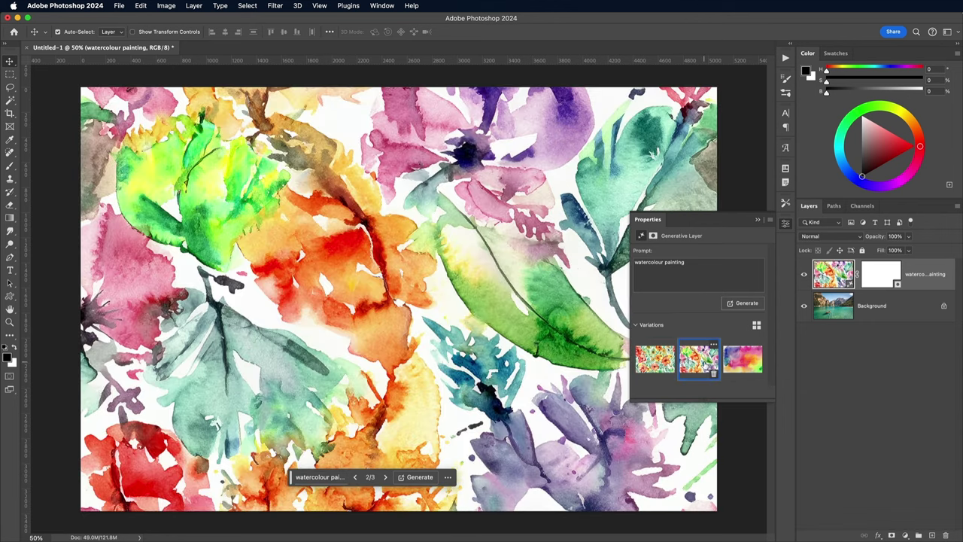
click(735, 364)
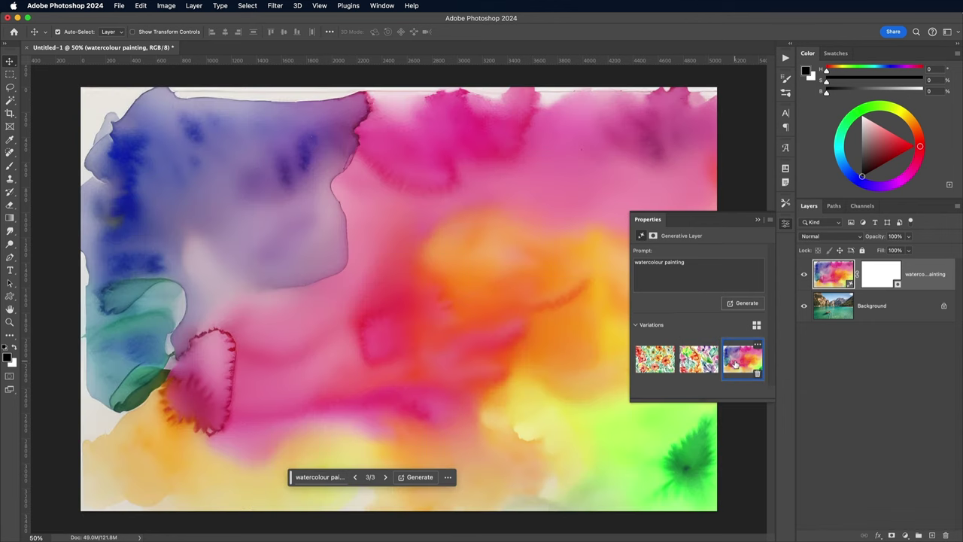
key(BackSpace)
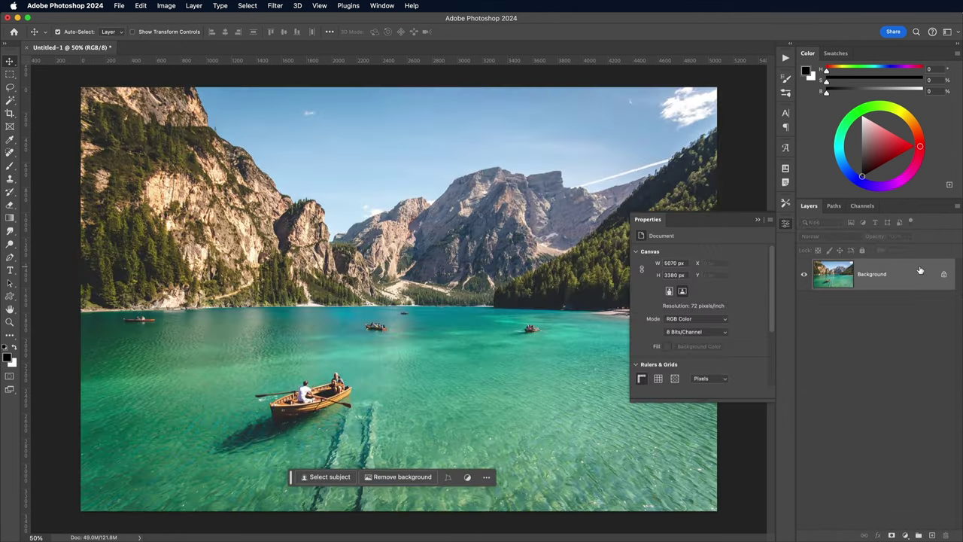
click(783, 224)
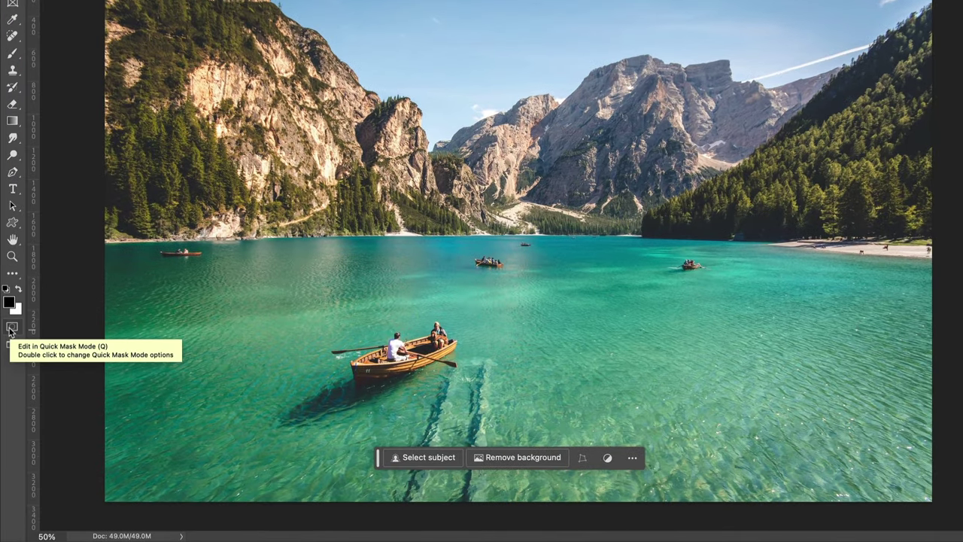
- Make a partial selection of the whole photo by filling a Quick Mask with a neutral grey of 50% brightness
click(11, 329)
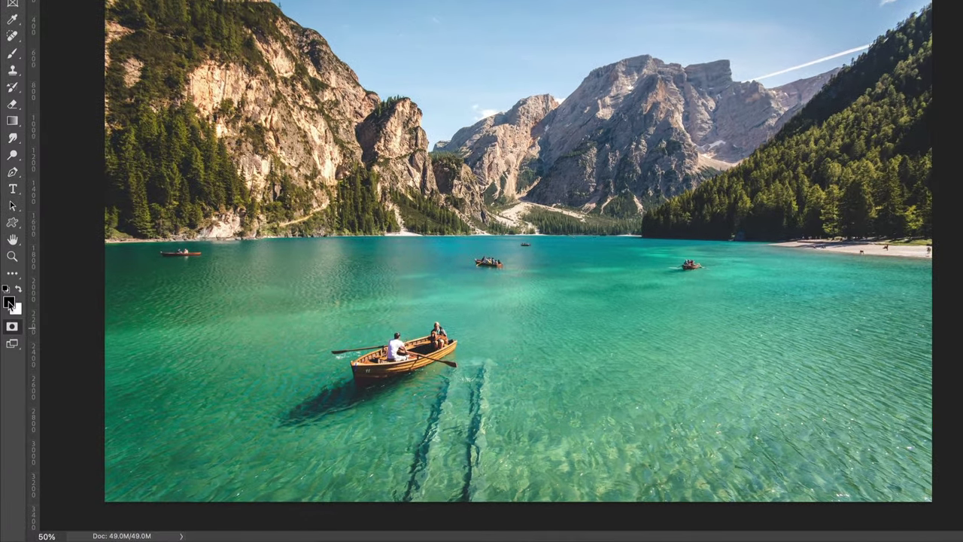
click(9, 302)
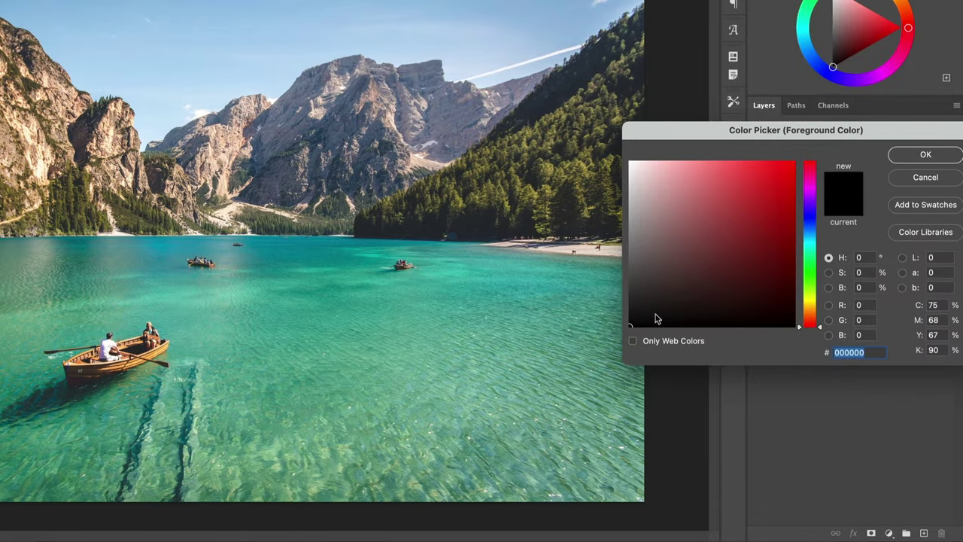
click(867, 289)
text(50)
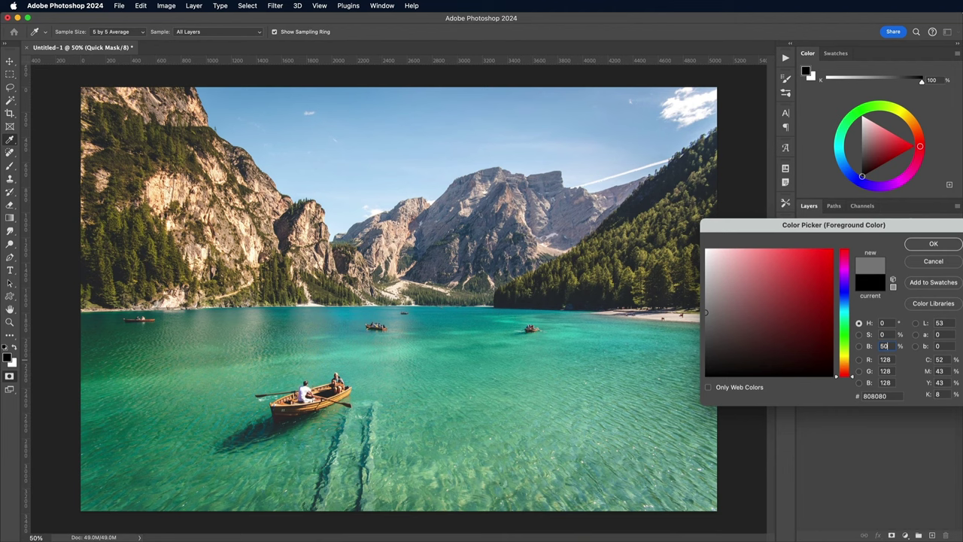
key(Return)
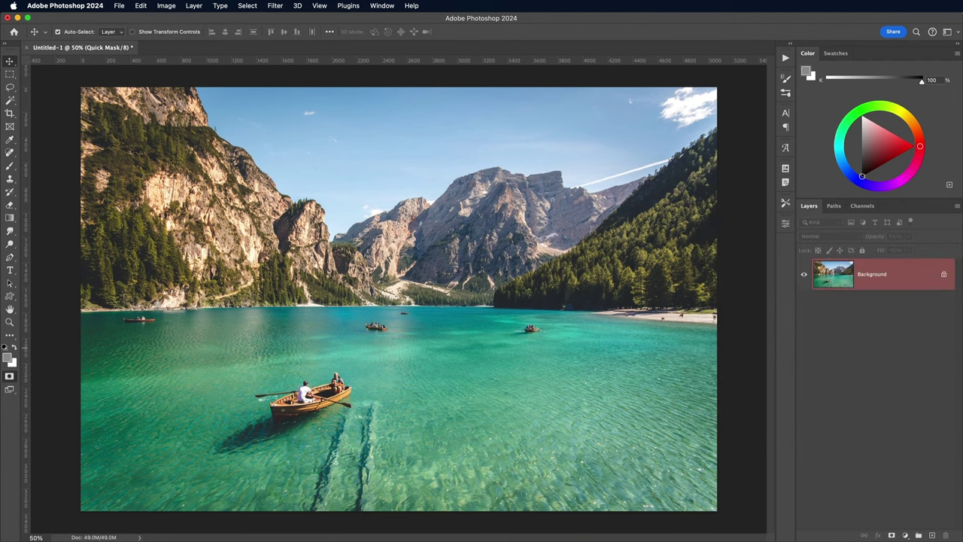
key(alt+BackSpace)
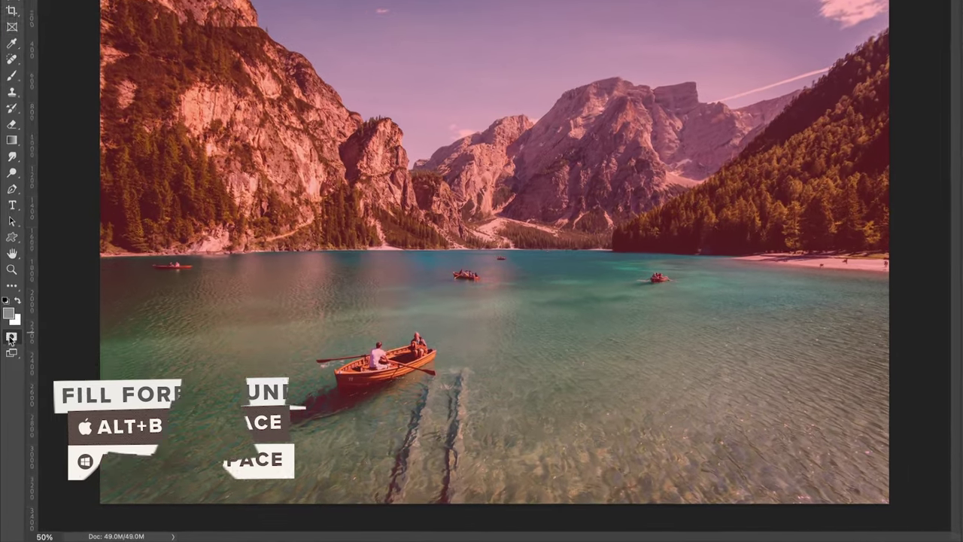
click(10, 376)
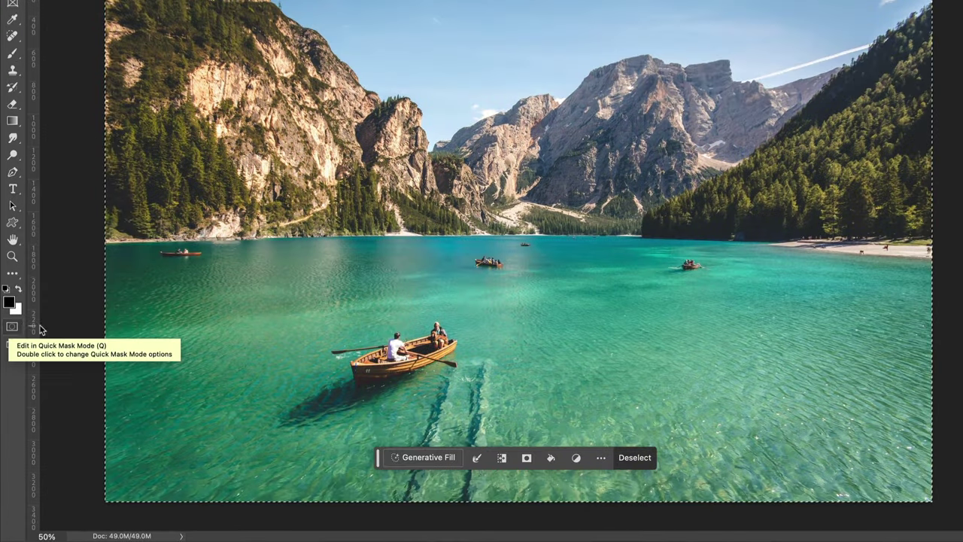
- Run Generative Fill on the partially selected lake photo with the prompt "watercolour painting"
click(425, 458)
text(watercolour pa)
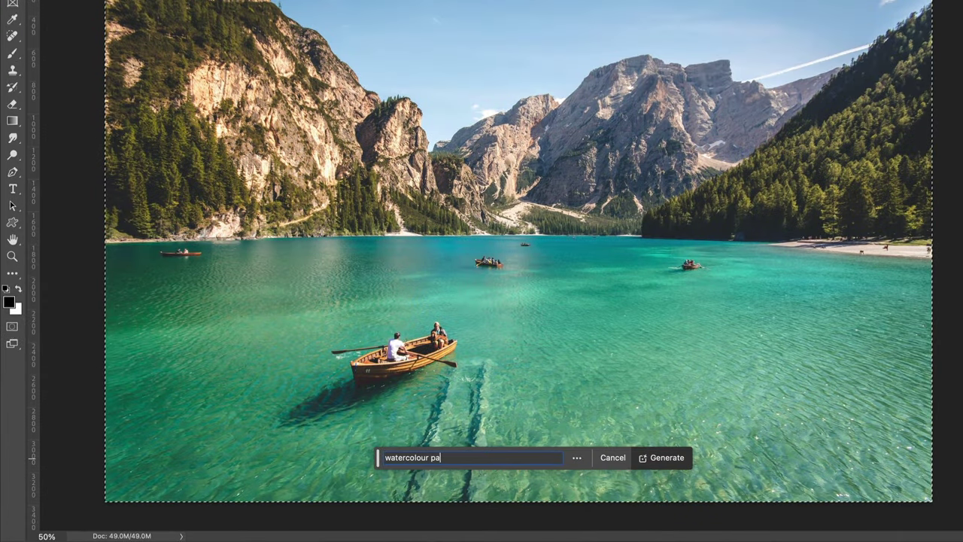
text(inting)
key(Return)
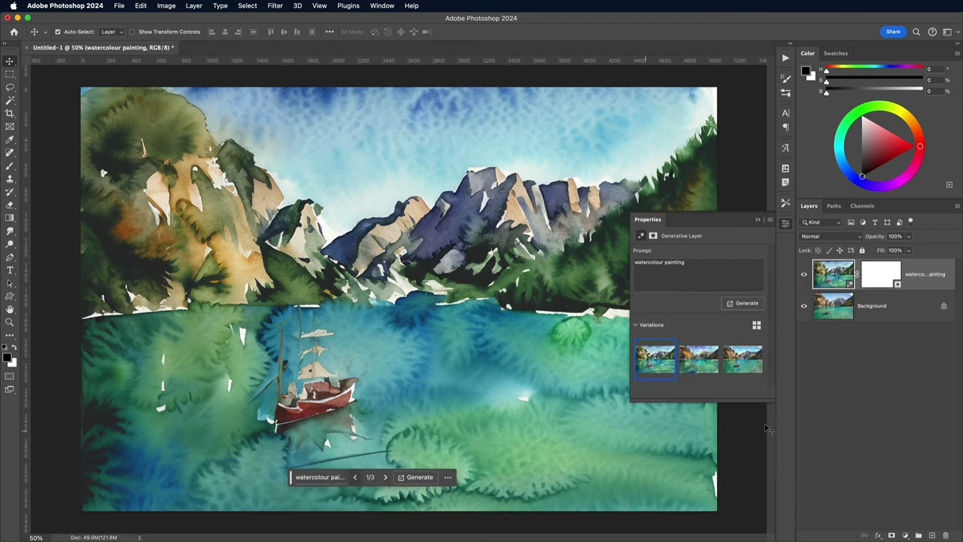
- Compare the three generated watercolour variations of the lake scene
click(699, 364)
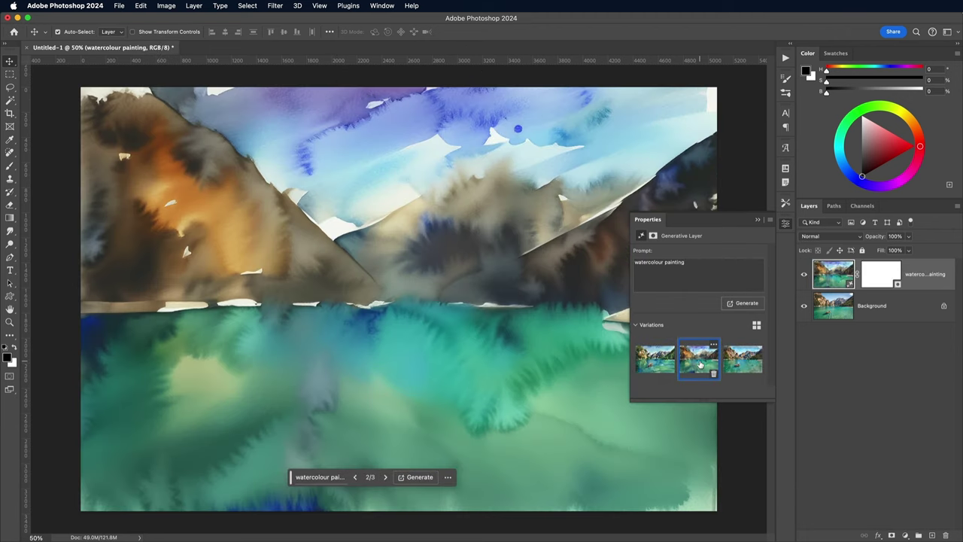
click(750, 363)
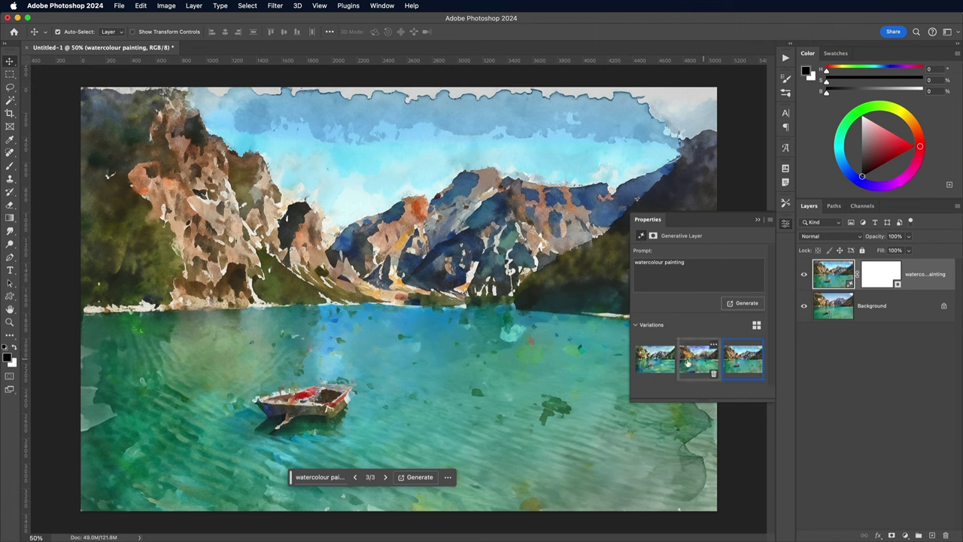
click(664, 364)
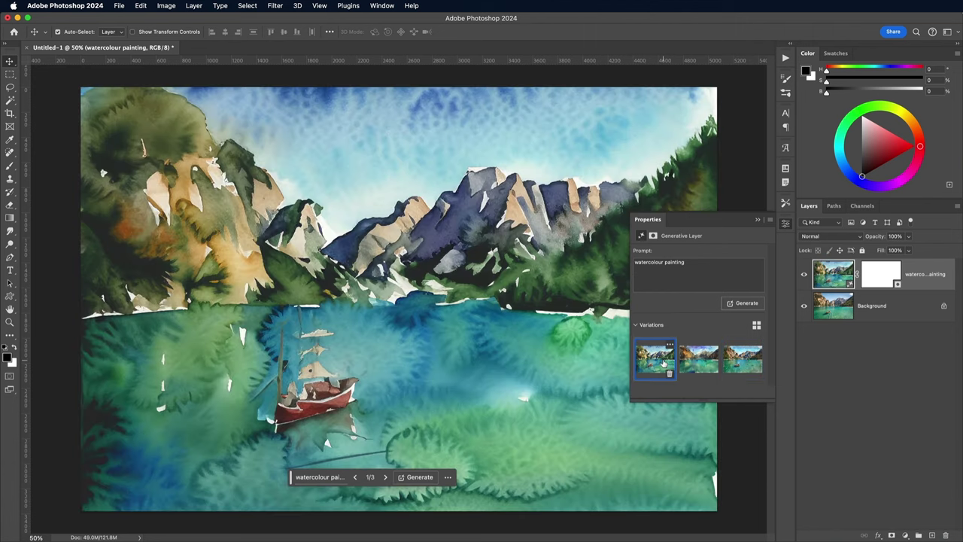
click(695, 365)
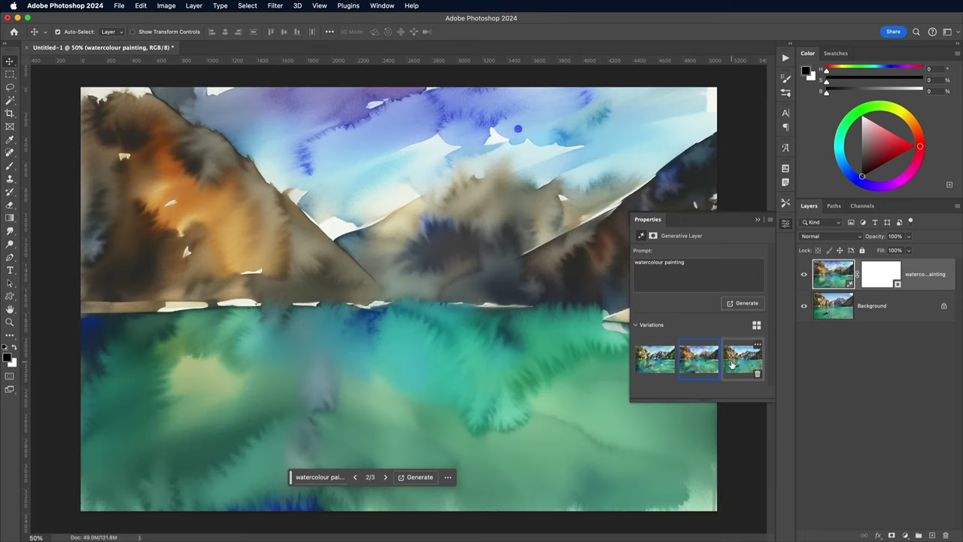
click(732, 363)
- Generate another set of variations from the same prompt, apply the third one and inspect its painted detail up close
click(742, 303)
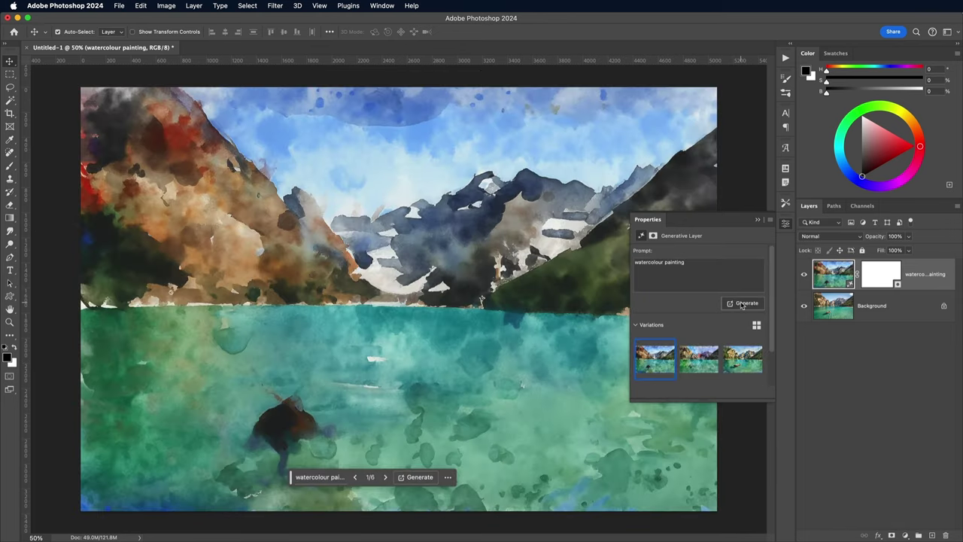
click(706, 361)
click(741, 362)
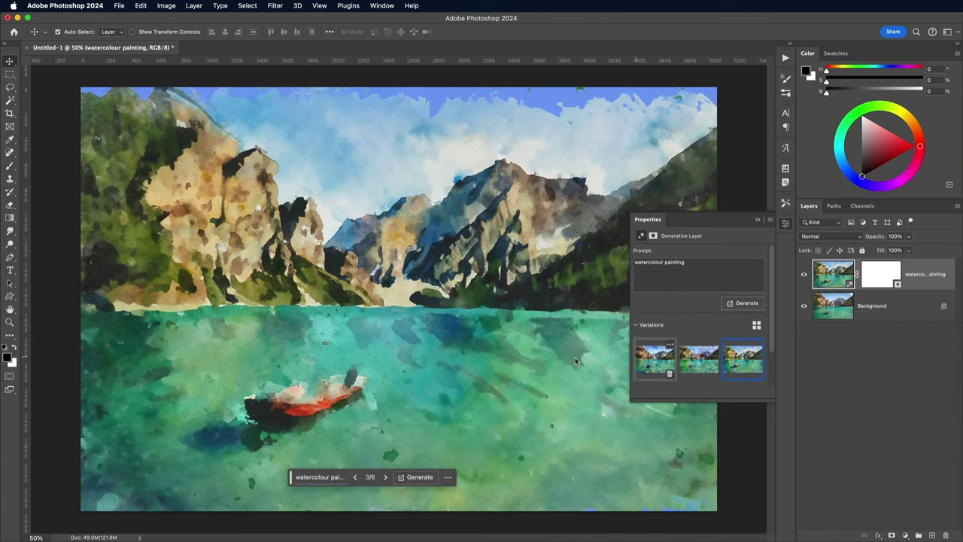
key(super+plus)
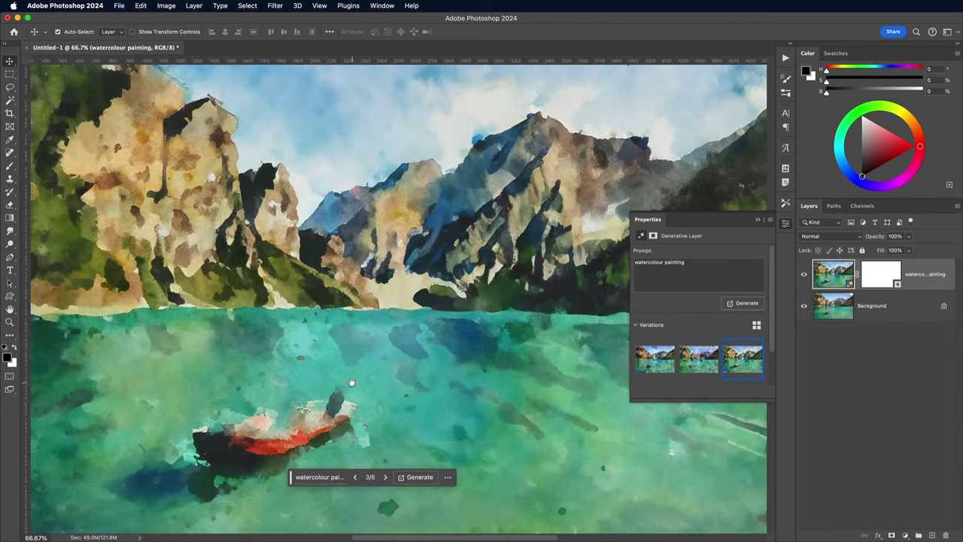
mouse_move(351, 381)
mouse_down()
mouse_move(507, 215)
mouse_move(358, 364)
mouse_up()
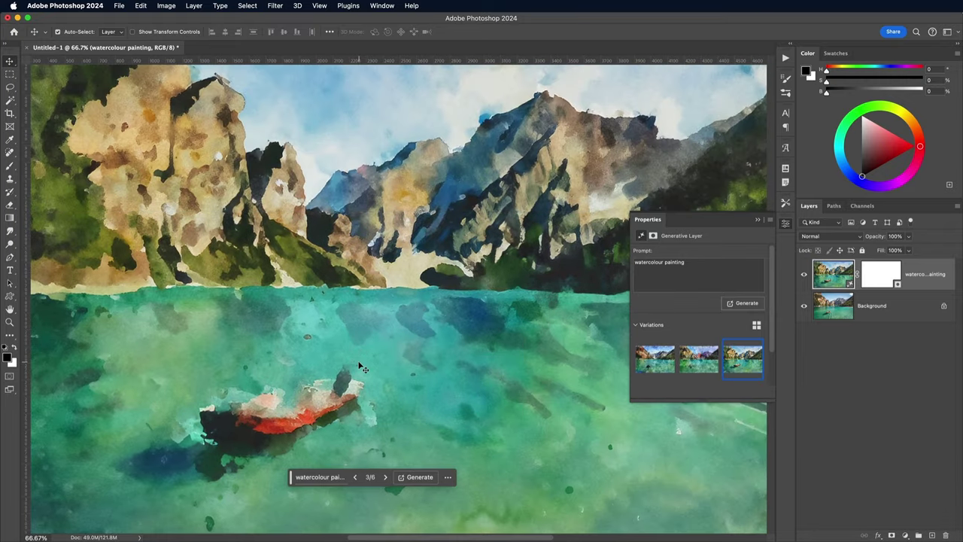
key(super+minus)
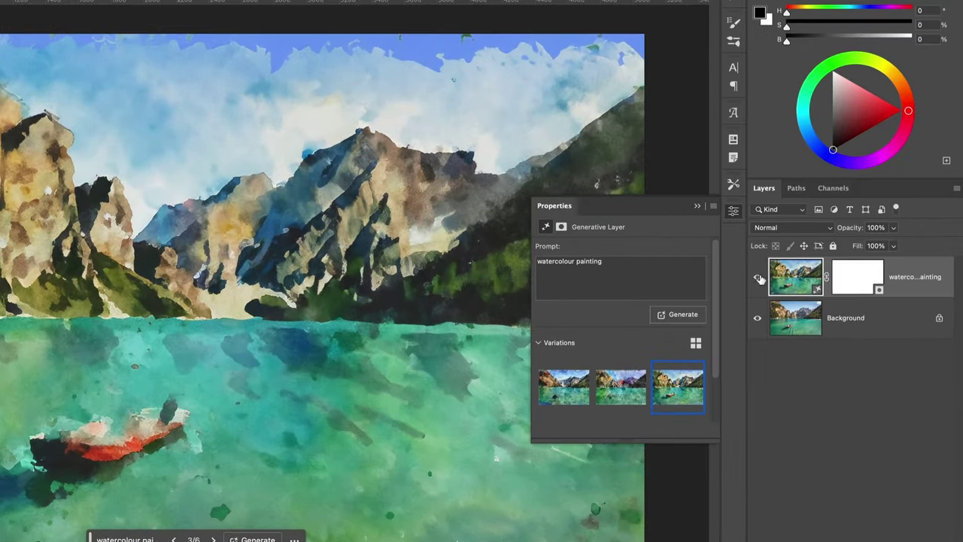
- Hide the watercolour layer and make a weaker whole-photo selection by filling a Quick Mask with a grey of 25% brightness
click(759, 277)
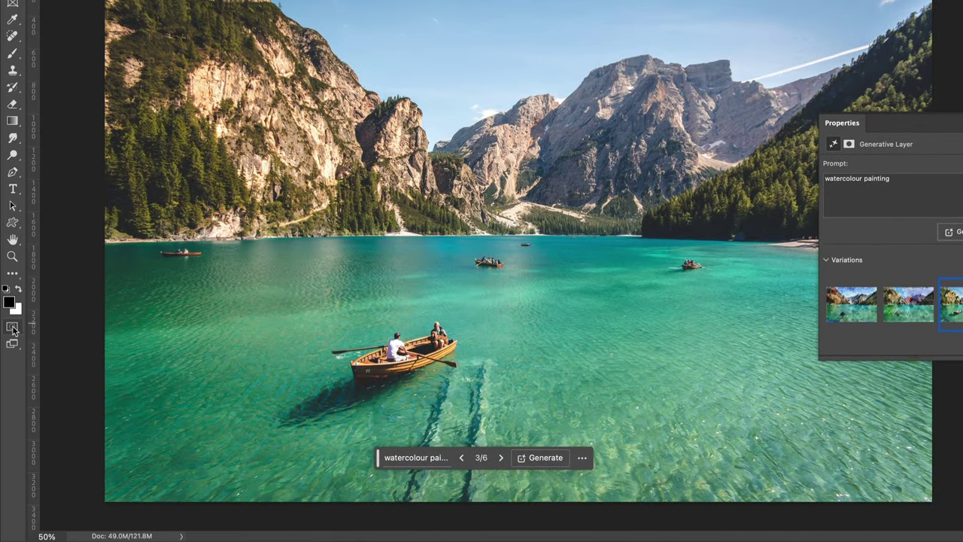
click(10, 303)
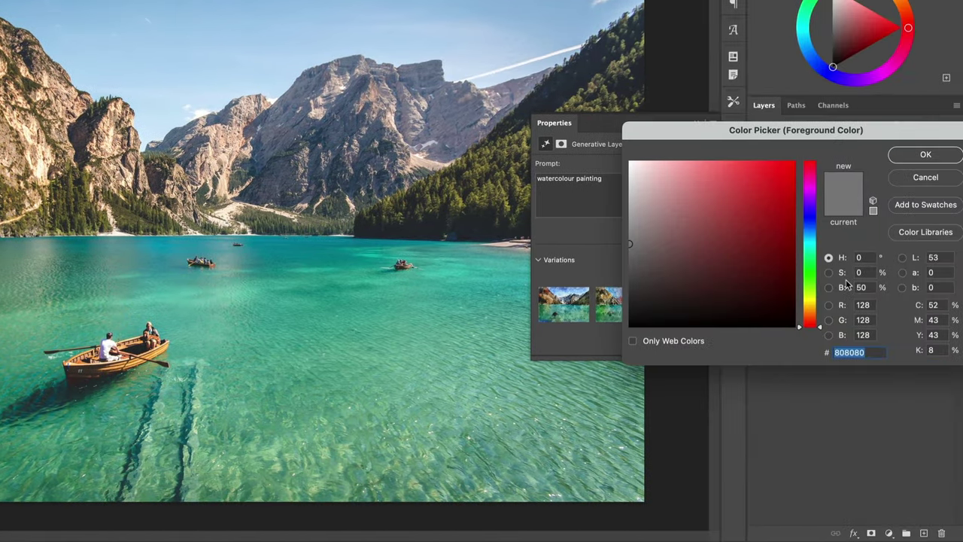
double_click(862, 286)
text(25)
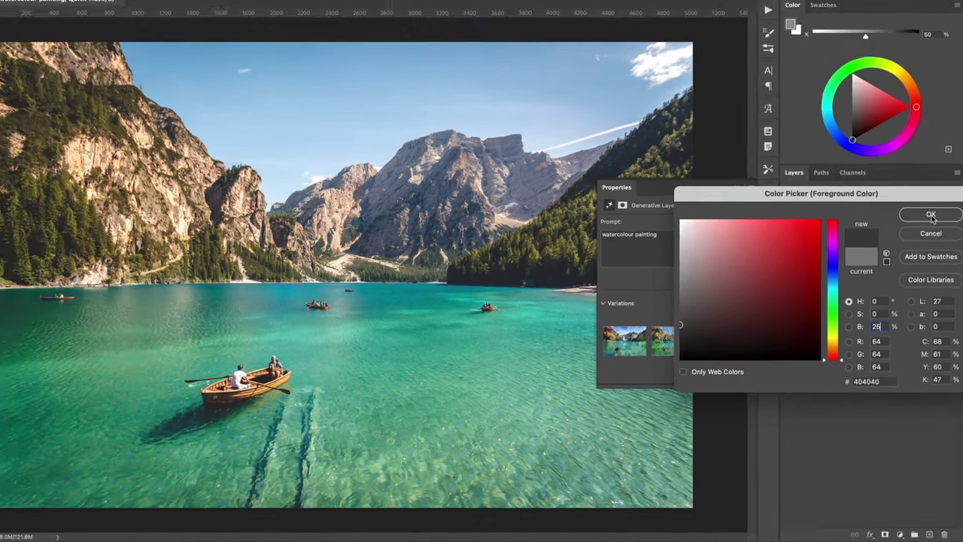
click(924, 157)
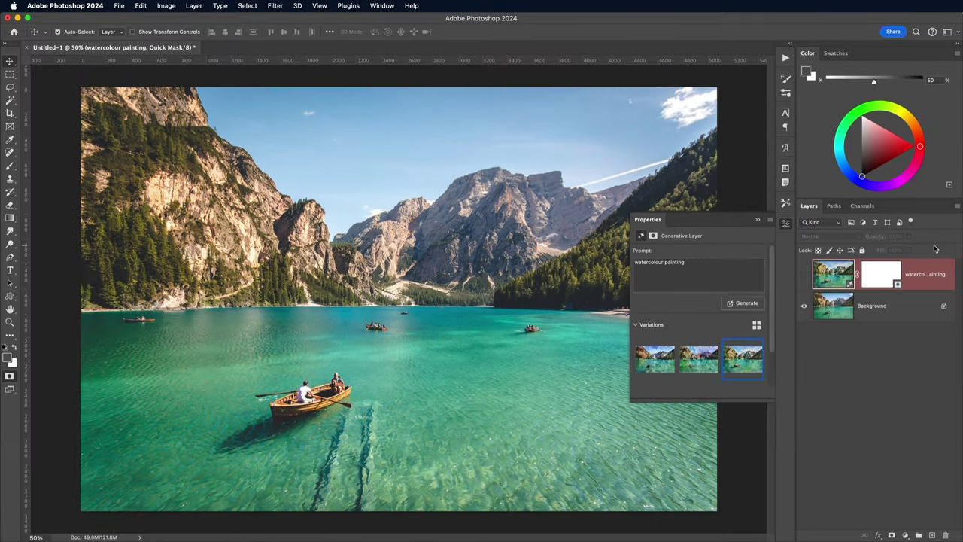
key(alt+BackSpace)
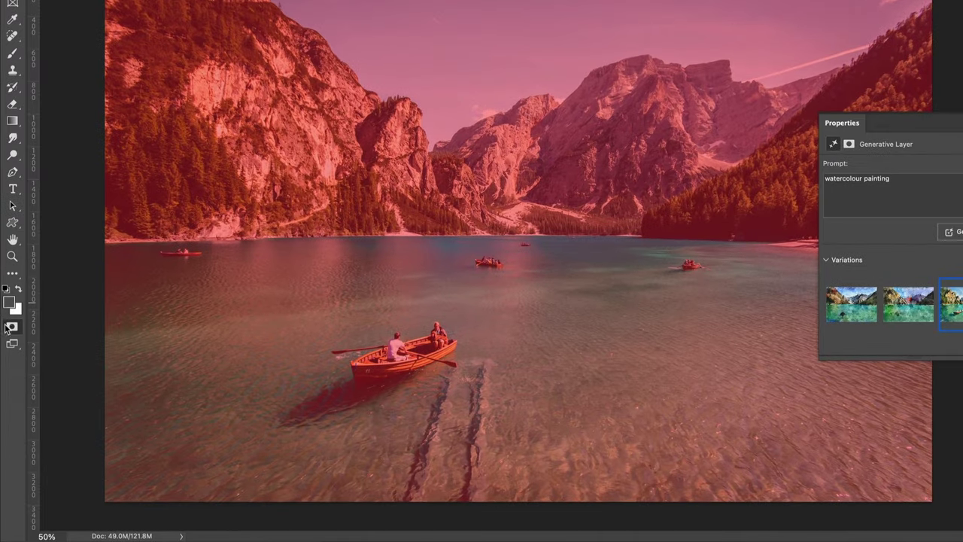
click(9, 376)
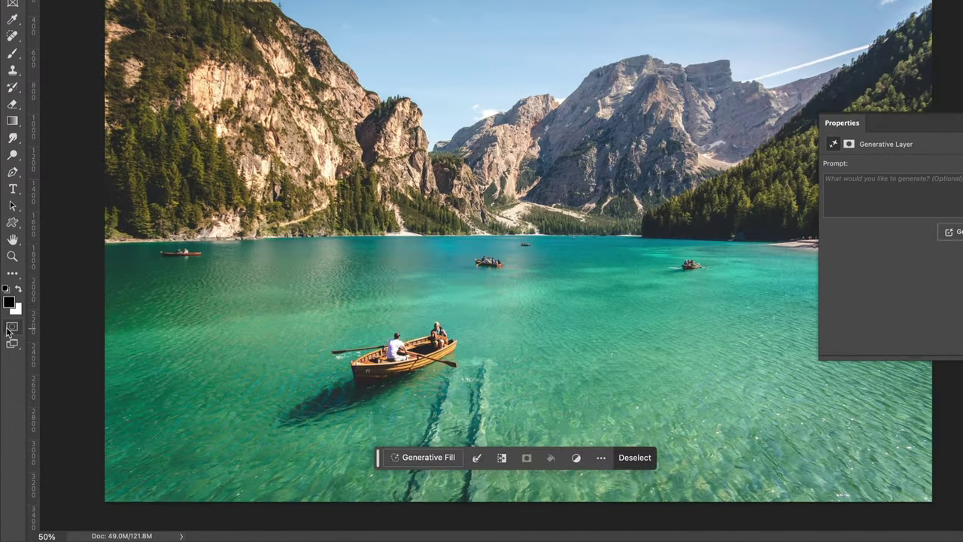
- Generate a second "watercolour painting" layer from the weaker selection
click(652, 281)
text(watercolour painting)
key(Return)
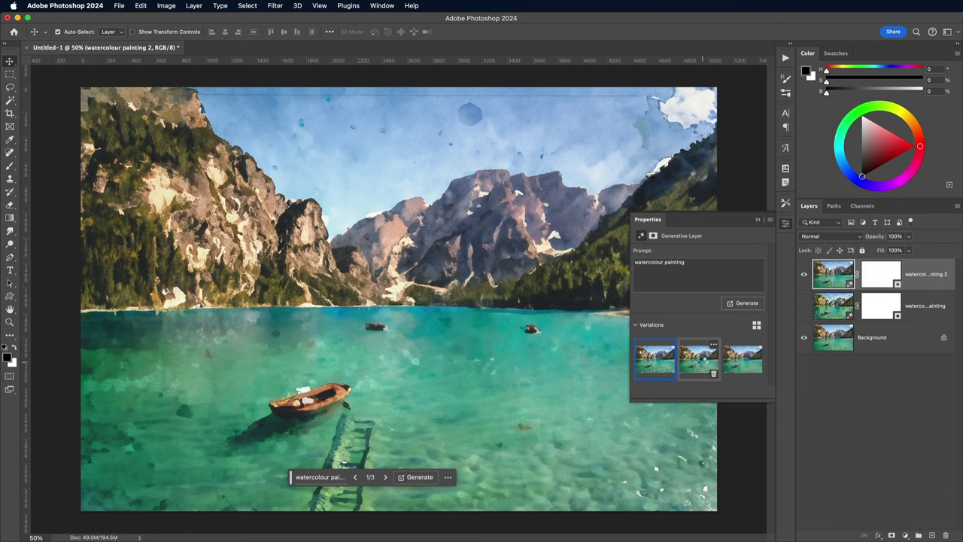
- Preview the second and third variations of the new watercolour layer and return to the first one
click(702, 365)
click(743, 364)
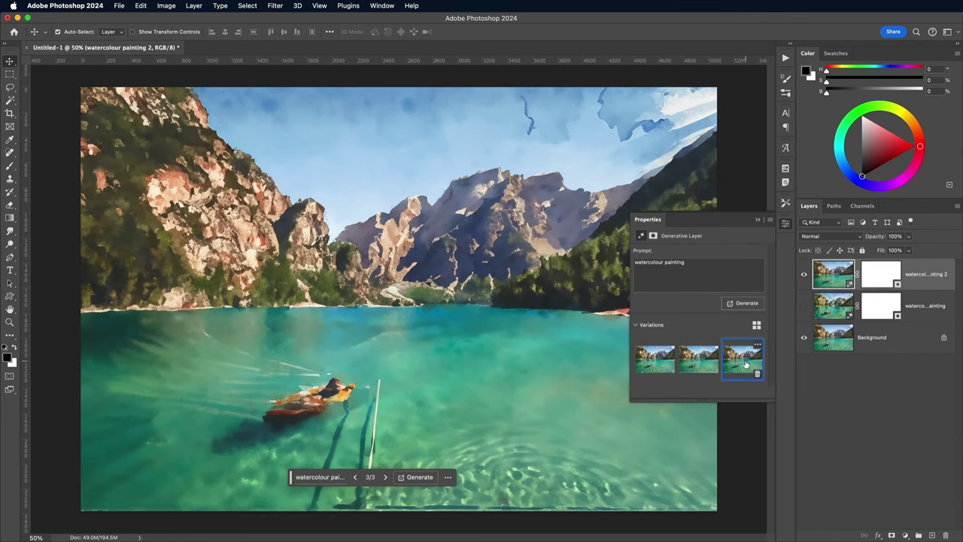
click(653, 364)
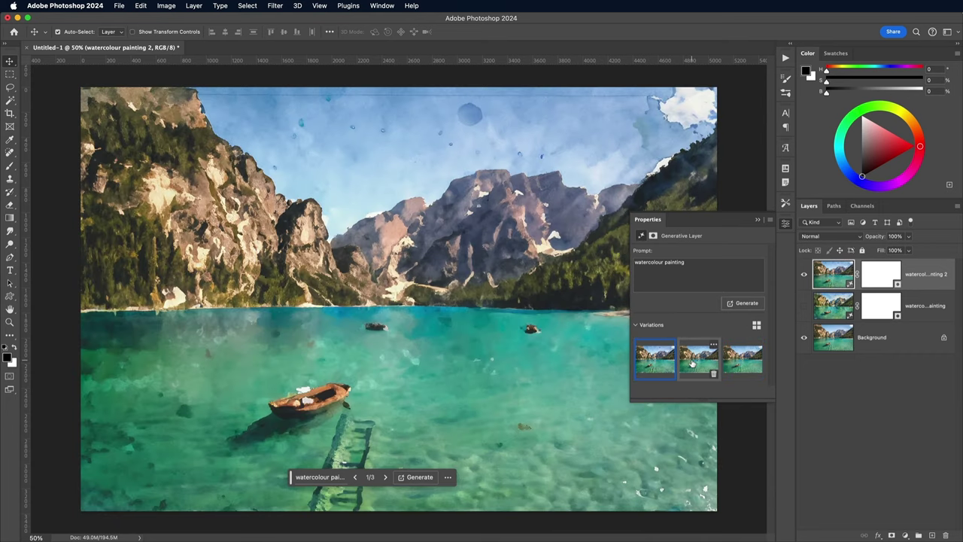
- Apply the third variation of the second watercolour layer and hide that layer
click(694, 364)
click(727, 364)
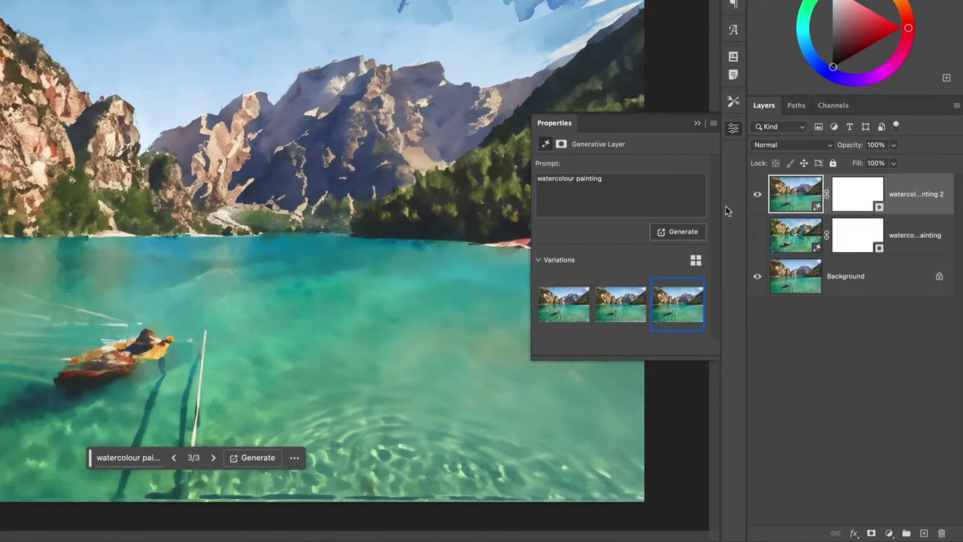
click(803, 274)
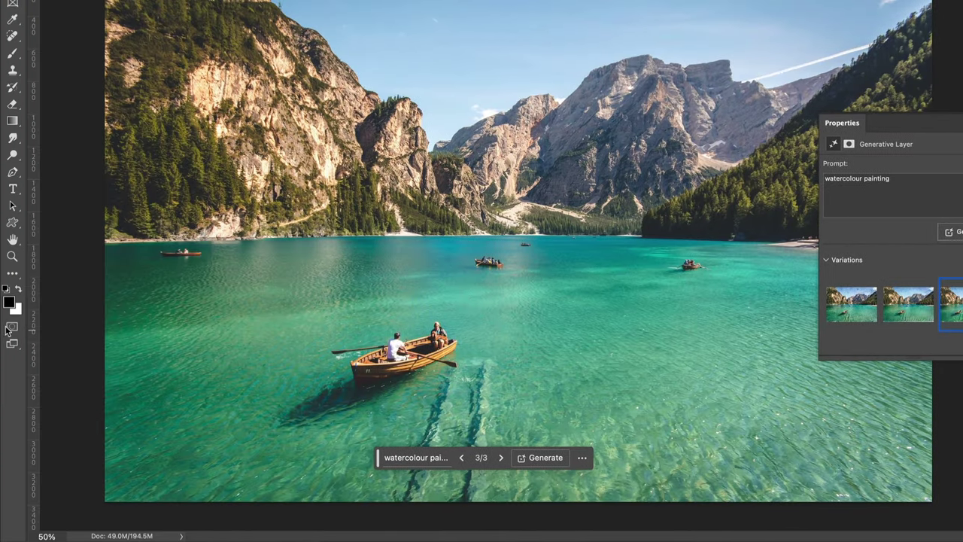
- Make a very weak whole-photo selection by filling a Quick Mask with a grey of 5% brightness
click(11, 304)
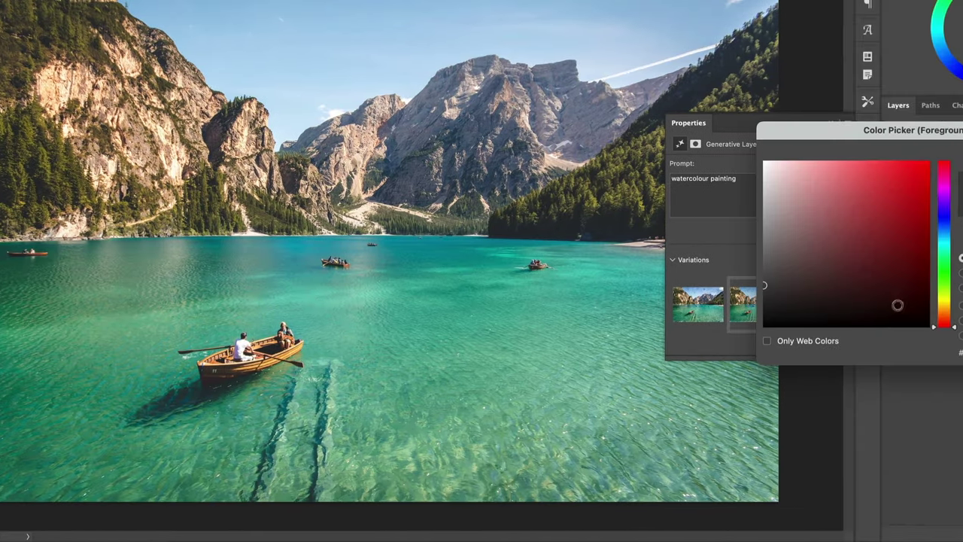
double_click(862, 288)
text(5)
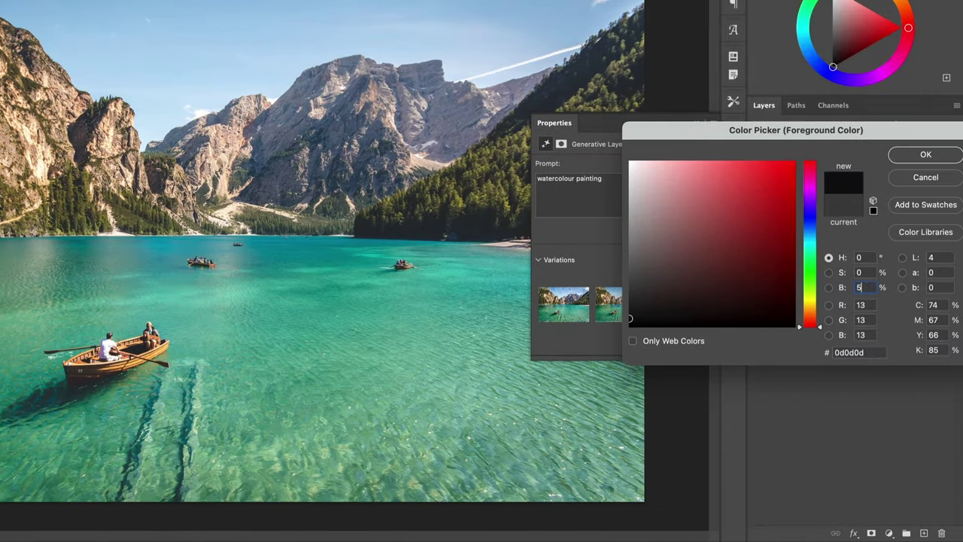
click(906, 158)
key(alt+BackSpace)
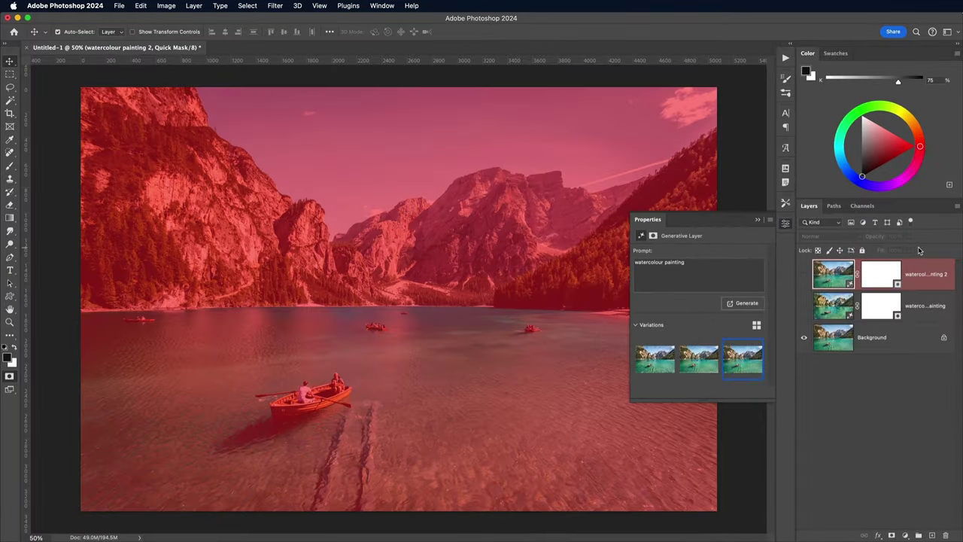
key(q)
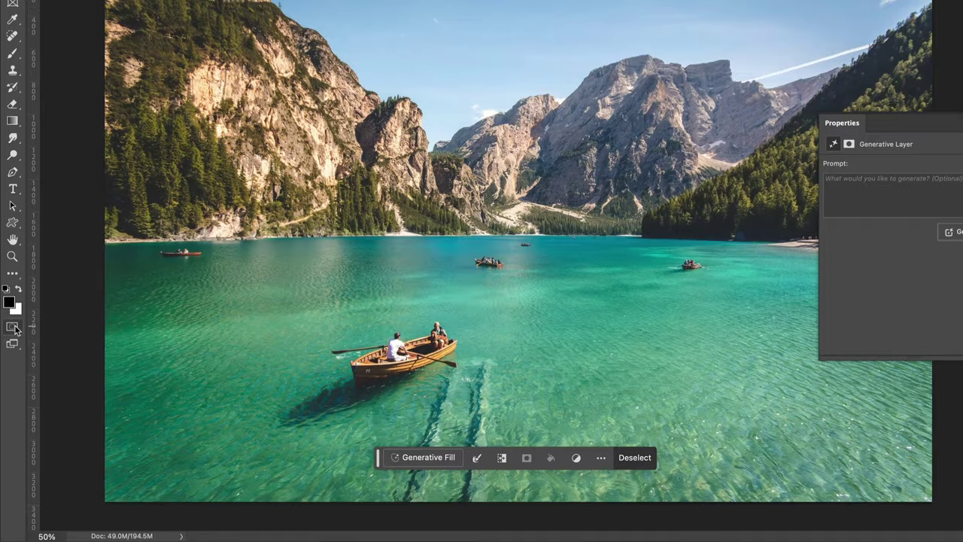
- Generate a third "watercolour painting" layer from the very weak selection and apply its third variation
click(880, 197)
text(watercolour painting)
key(Return)
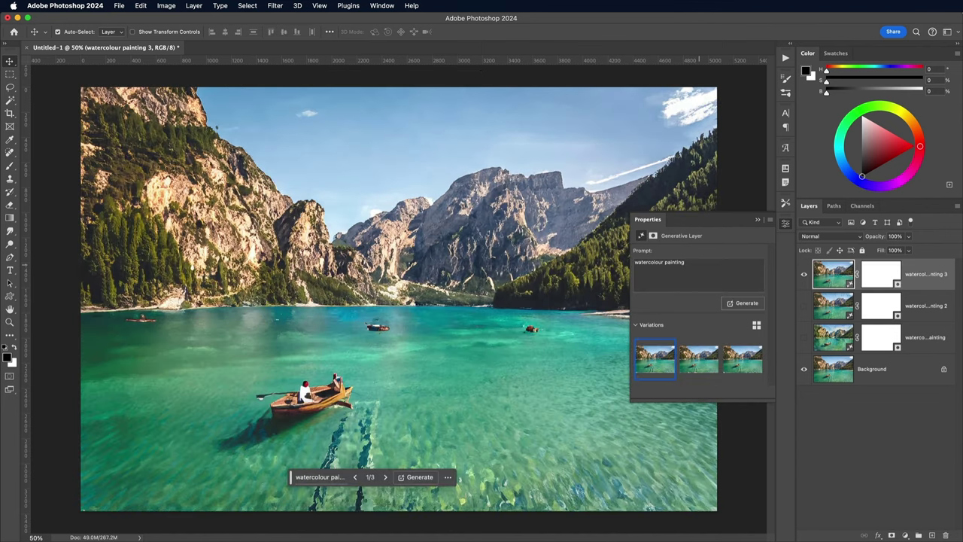
click(700, 360)
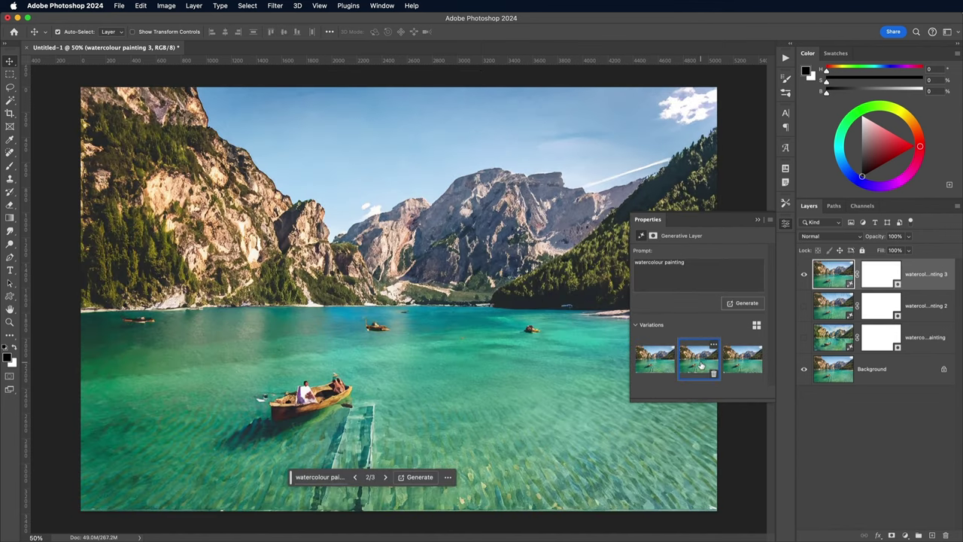
click(748, 364)
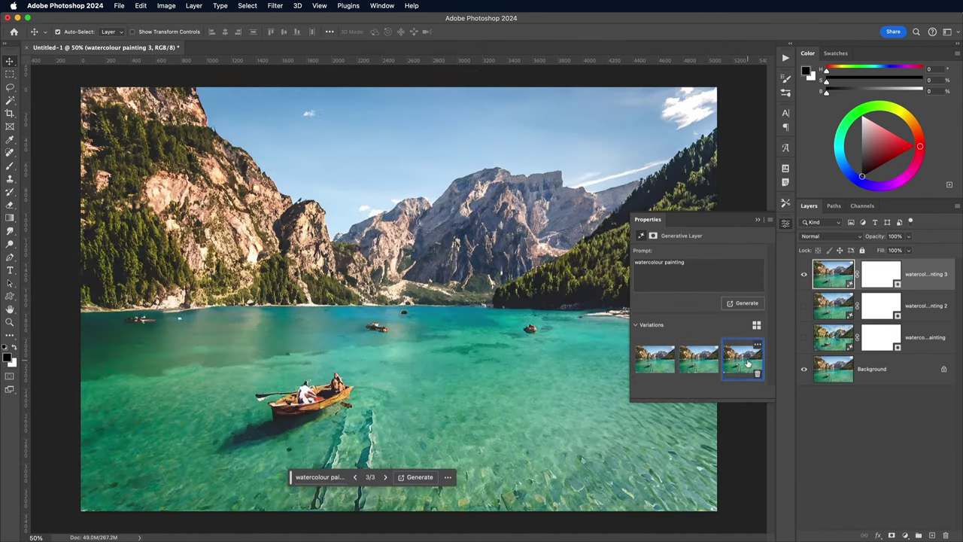
- Examine the painted detail of the mountains, lake and boats in the third watercolour layer up close
key(super+plus)
key(super+plus)
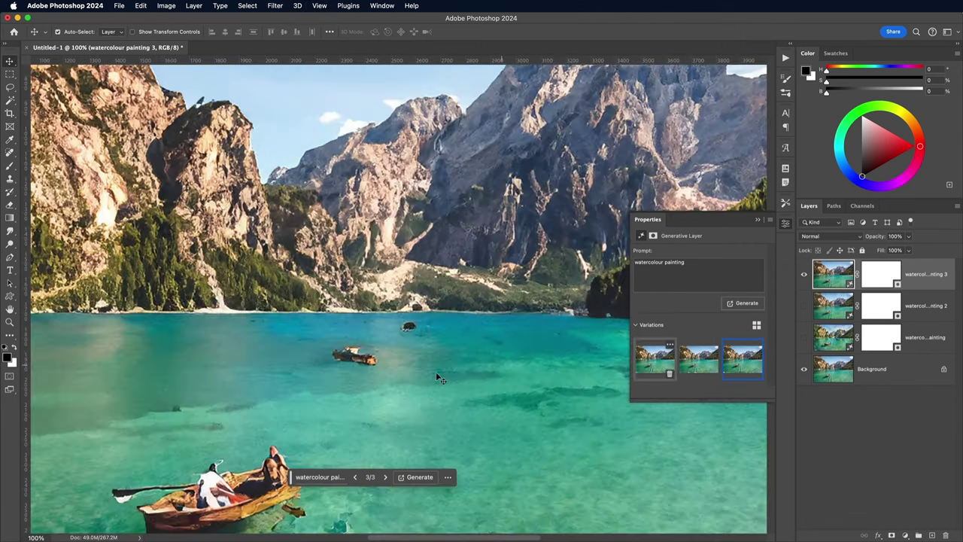
drag(355, 388, 510, 462)
drag(488, 337, 232, 346)
scroll(231, 346, right, 1)
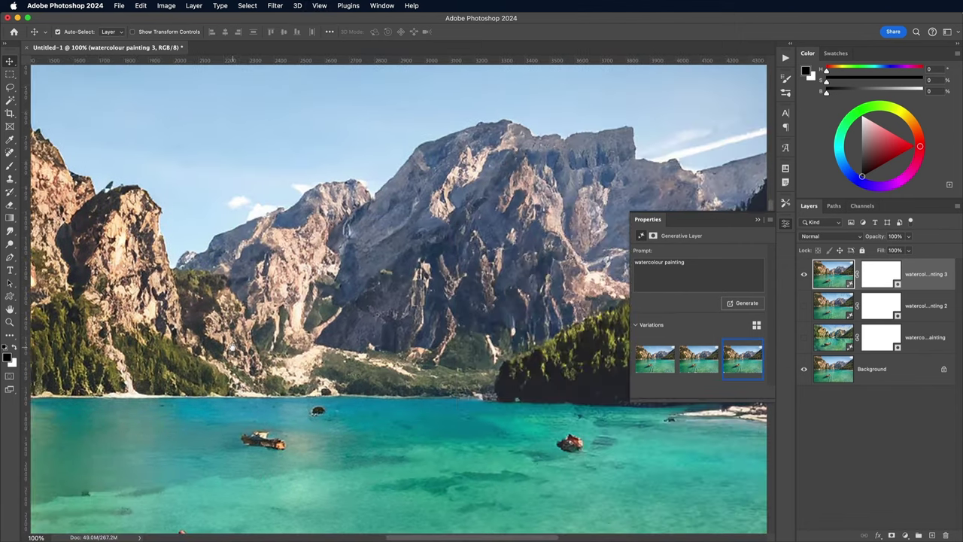
key(super+minus)
key(super+minus)
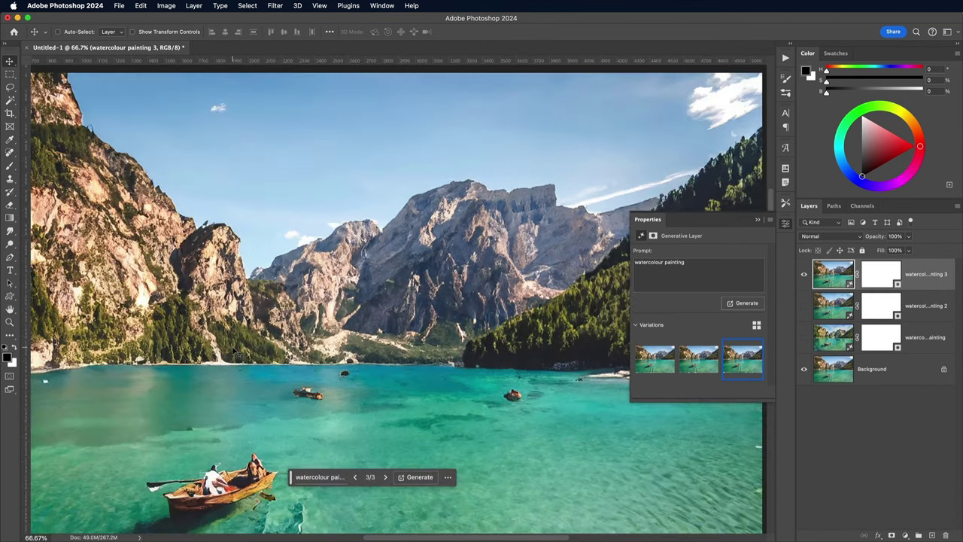
- Make all three watercolour layers visible and target the topmost layer's mask
click(784, 224)
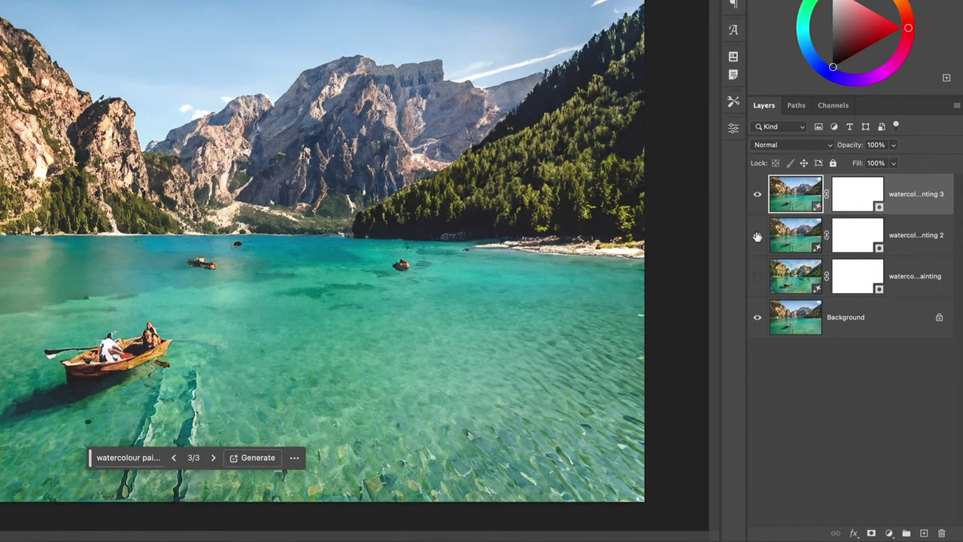
click(757, 276)
click(853, 198)
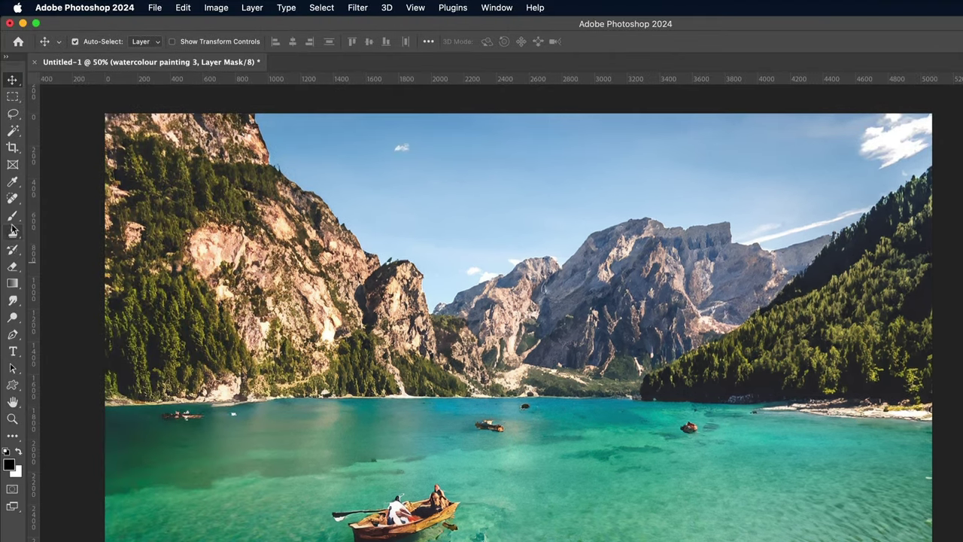
- Choose the 826 px brush from the Watercolour Blooms brush set for painting on the mask
key(b)
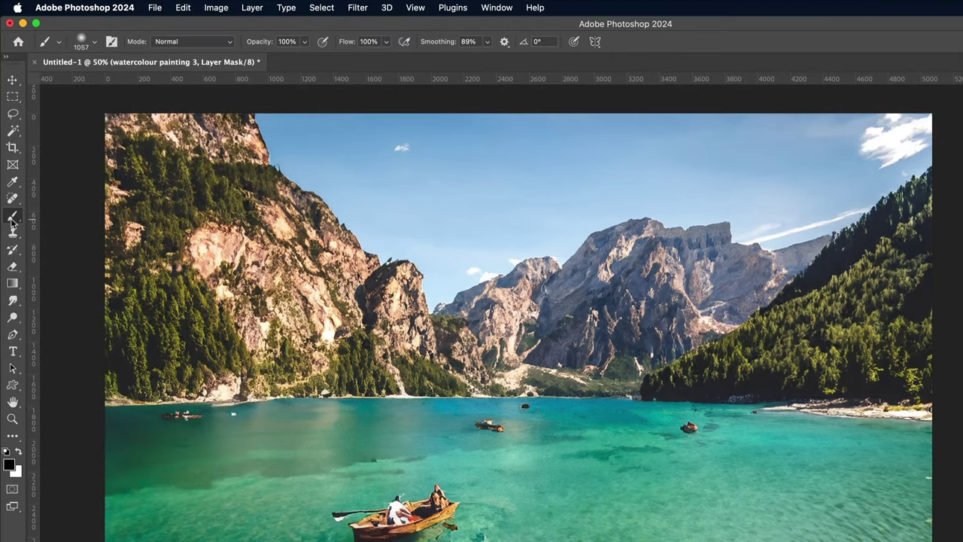
click(95, 42)
scroll(124, 376, down, 5)
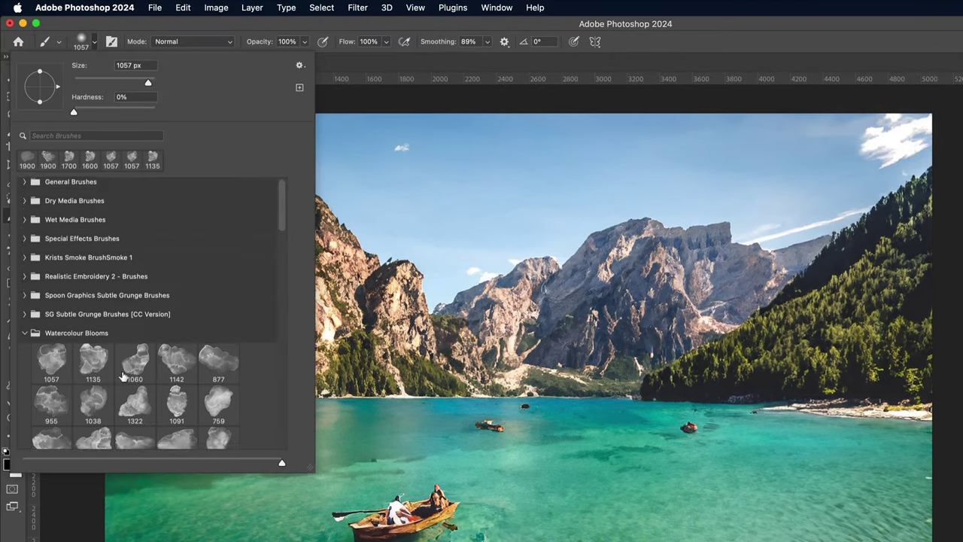
click(172, 338)
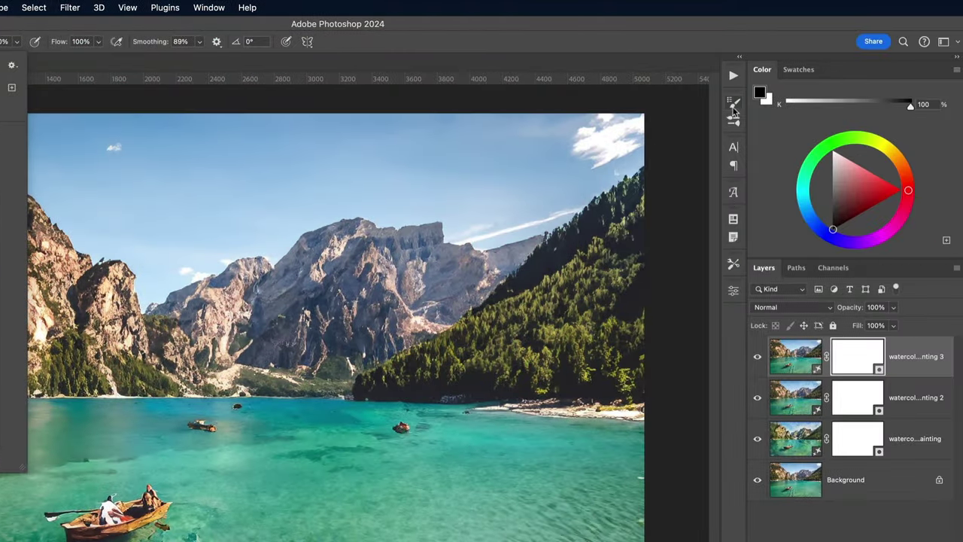
- Enable Shape Dynamics for the watercolour brush with 100% Angle Jitter
click(733, 101)
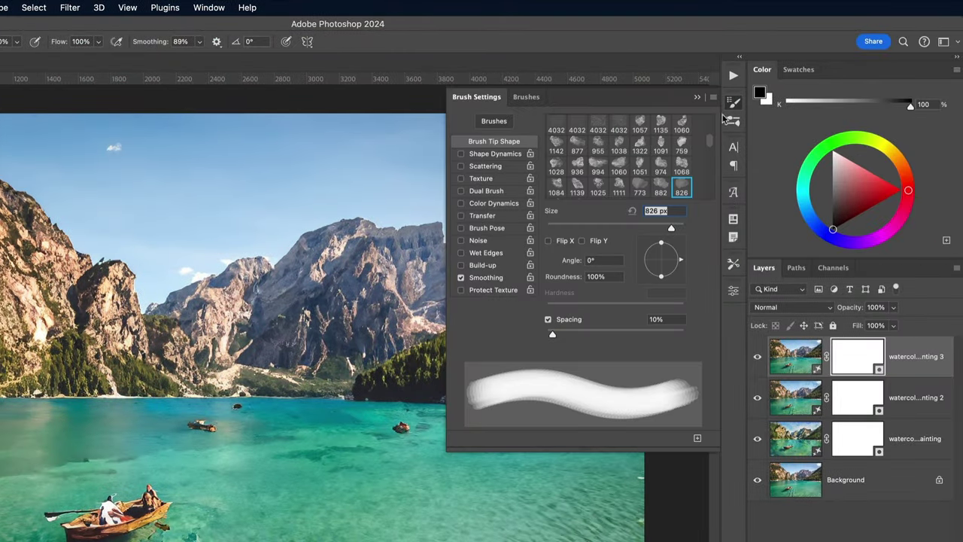
click(496, 154)
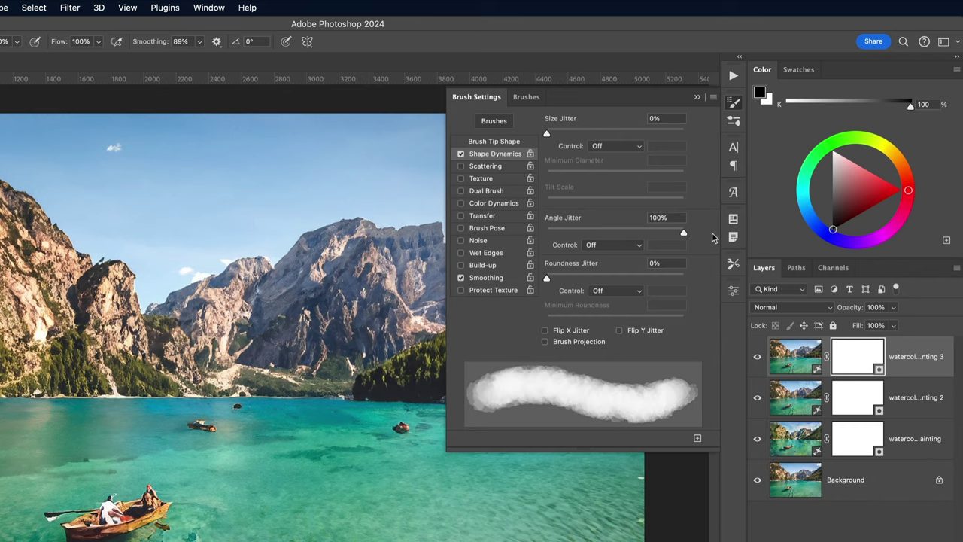
click(735, 103)
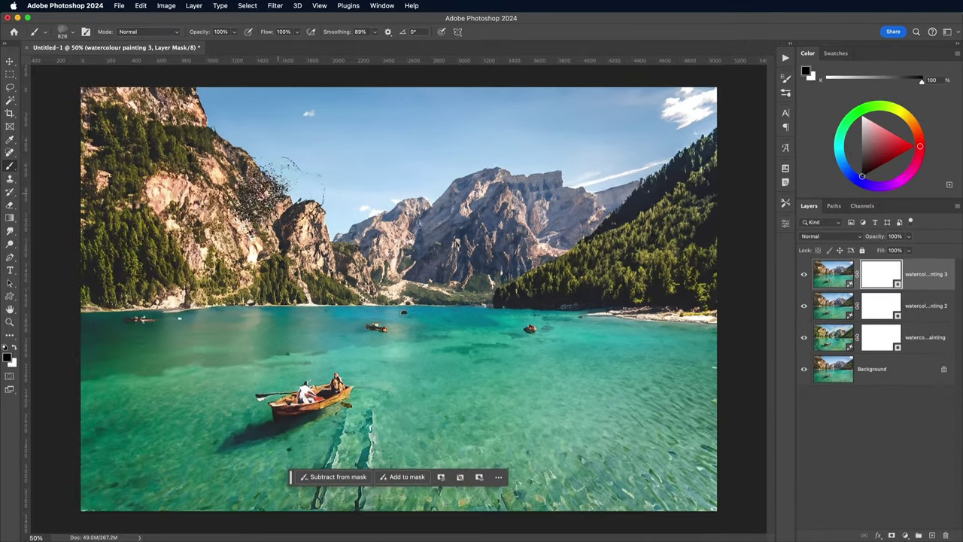
- Enlarge the brush to 1900 px and paint black on the top layer's mask across the mountains, sky and lake
key(bracketright)
key(bracketright)
key(bracketright)
key(bracketright)
key(bracketright)
key(bracketright)
key(bracketright)
key(bracketright)
click(162, 181)
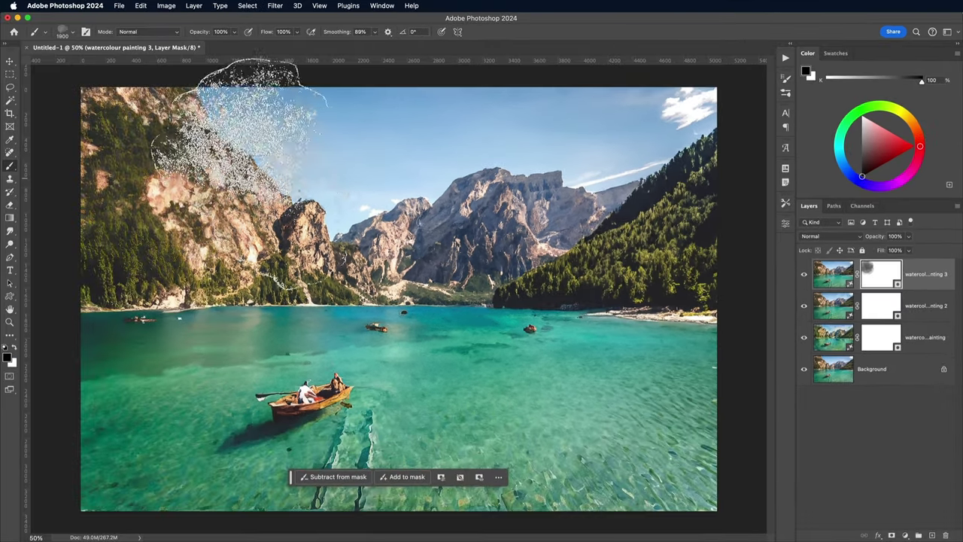
click(263, 177)
mouse_move(252, 173)
mouse_down()
mouse_move(507, 161)
mouse_move(500, 154)
mouse_move(586, 145)
mouse_move(598, 158)
mouse_move(599, 150)
mouse_move(663, 141)
mouse_move(665, 232)
mouse_move(581, 257)
mouse_move(591, 240)
mouse_move(478, 233)
mouse_move(237, 249)
mouse_move(173, 373)
mouse_up()
key(super+minus)
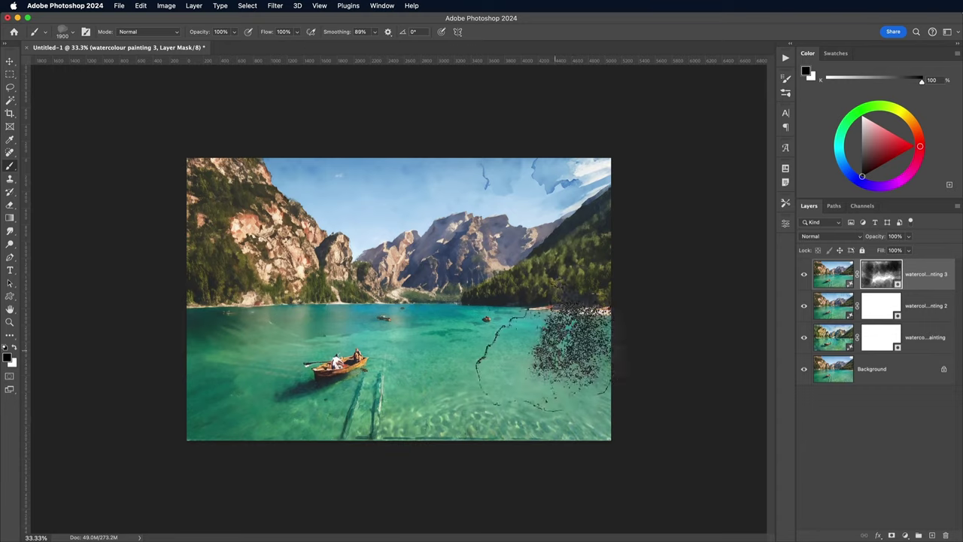
mouse_move(570, 352)
mouse_down()
mouse_move(468, 371)
mouse_move(418, 291)
mouse_move(544, 302)
mouse_move(440, 271)
mouse_move(365, 227)
mouse_move(470, 264)
mouse_up()
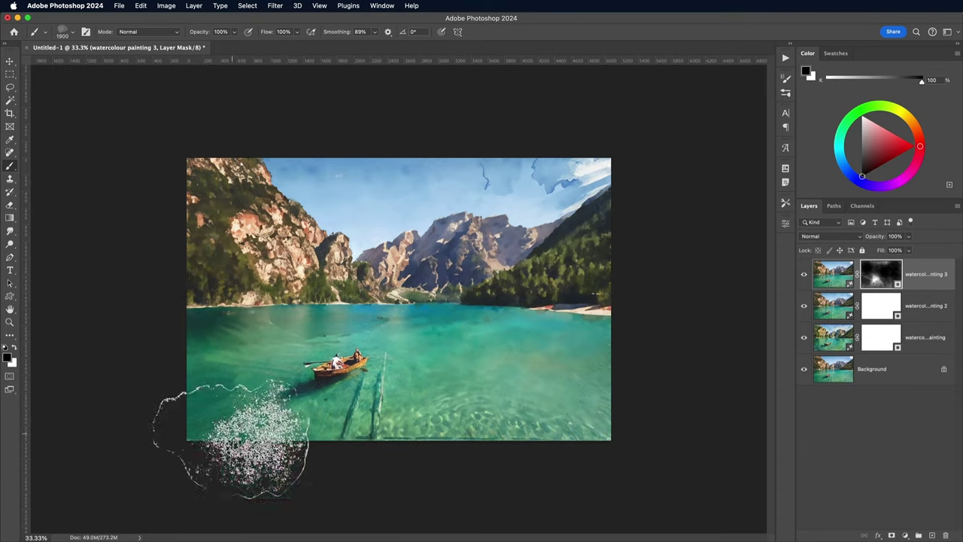
mouse_move(230, 444)
mouse_down()
mouse_move(398, 419)
mouse_move(305, 312)
mouse_up()
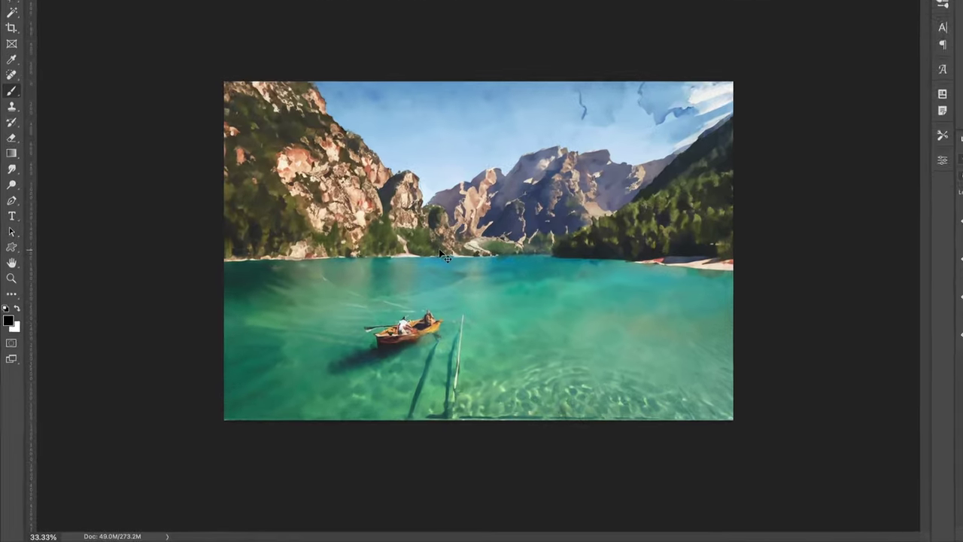
- Restore the detailed rowing boat by painting white over it on the top layer's mask with a 1400 px brush
key(super+plus)
key(x)
click(431, 319)
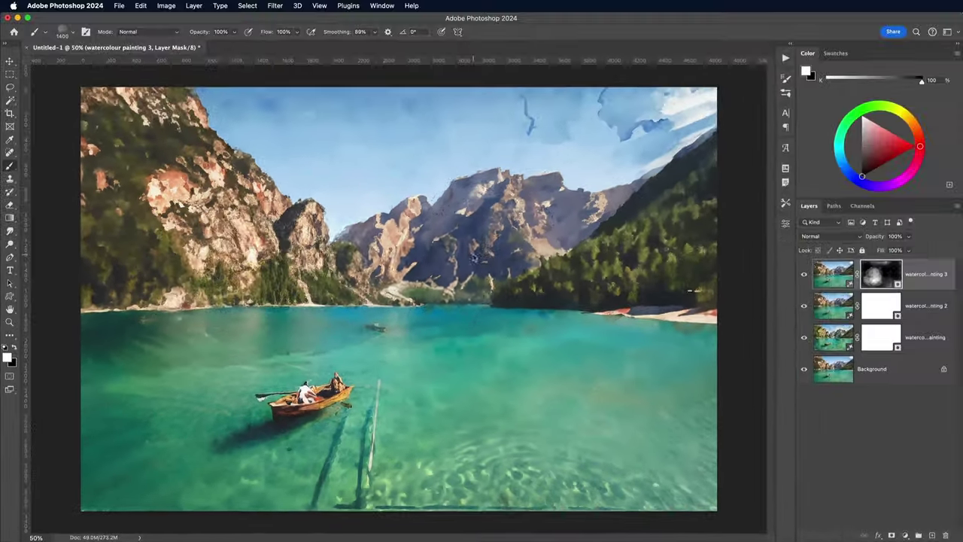
- Paint black around the outer edges of the image on the second watercolour layer's mask
key(x)
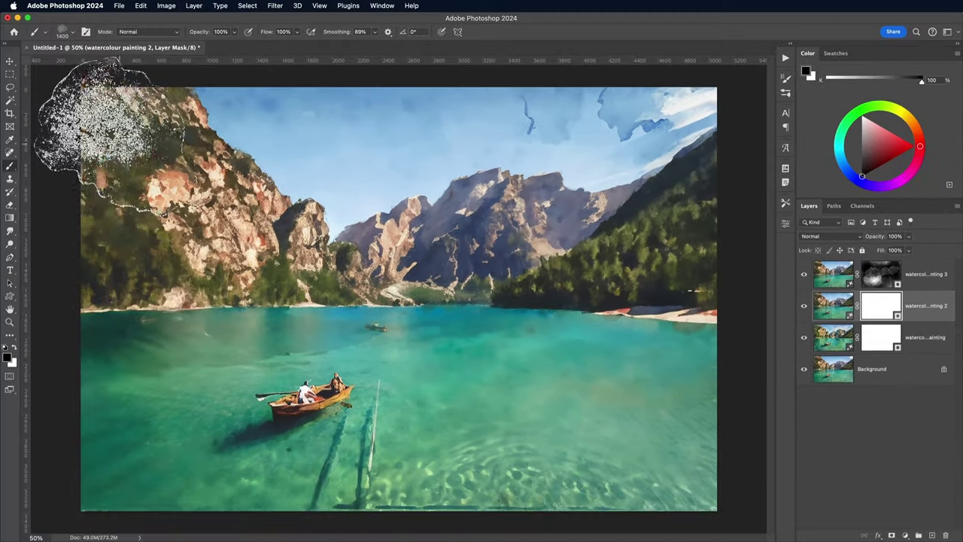
mouse_move(117, 133)
mouse_down()
mouse_move(100, 343)
mouse_move(119, 469)
mouse_move(406, 474)
mouse_move(670, 398)
mouse_move(258, 127)
mouse_move(335, 152)
mouse_move(423, 143)
mouse_move(687, 208)
mouse_up()
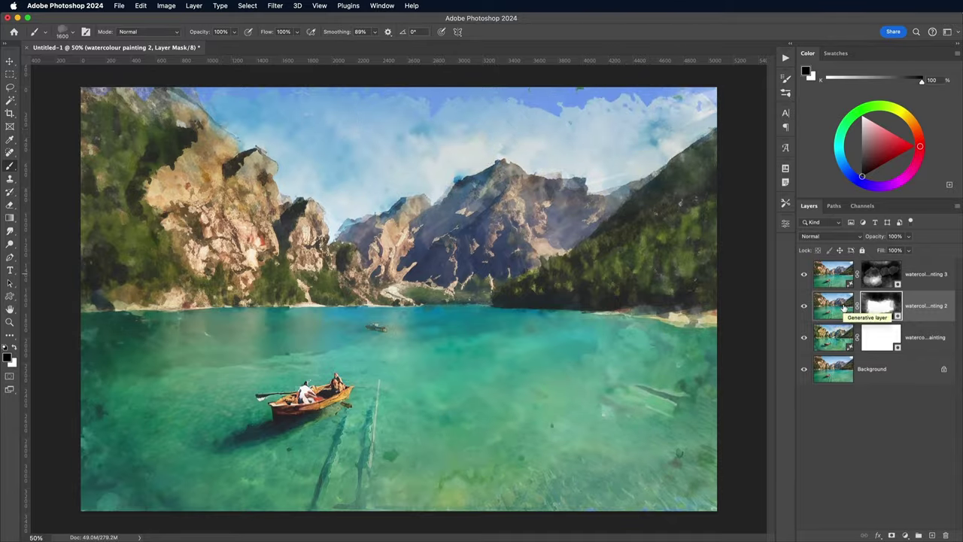
- Paint white on the top layer's mask along the central shoreline to restore detail, using a 1600 px brush
key(x)
click(881, 274)
mouse_move(331, 300)
mouse_down()
mouse_move(323, 316)
mouse_move(490, 319)
mouse_move(520, 299)
mouse_up()
key(x)
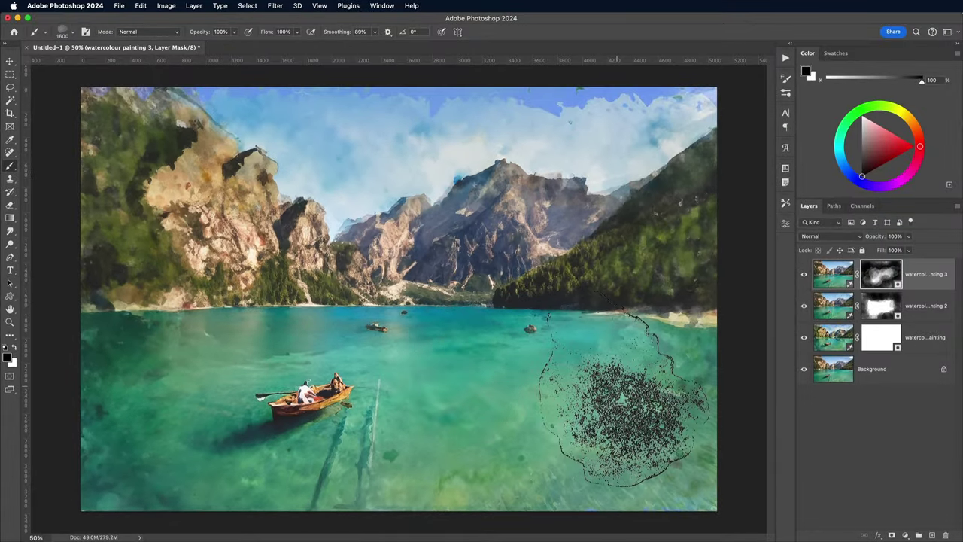
- Copy the entire PK_PAPER_10.jpg texture into the painting document and close the texture file
click(11, 62)
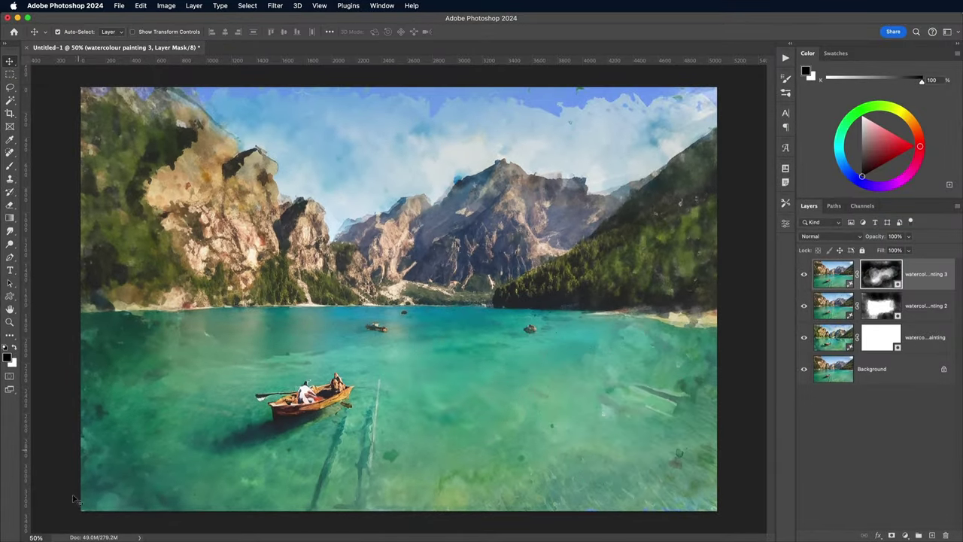
mouse_move(2, 539)
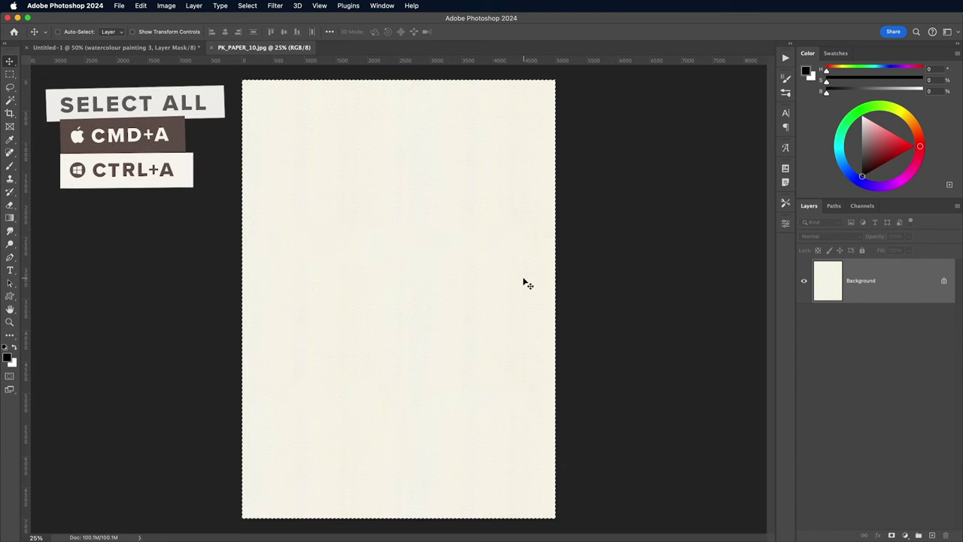
key(super+c)
key(super+w)
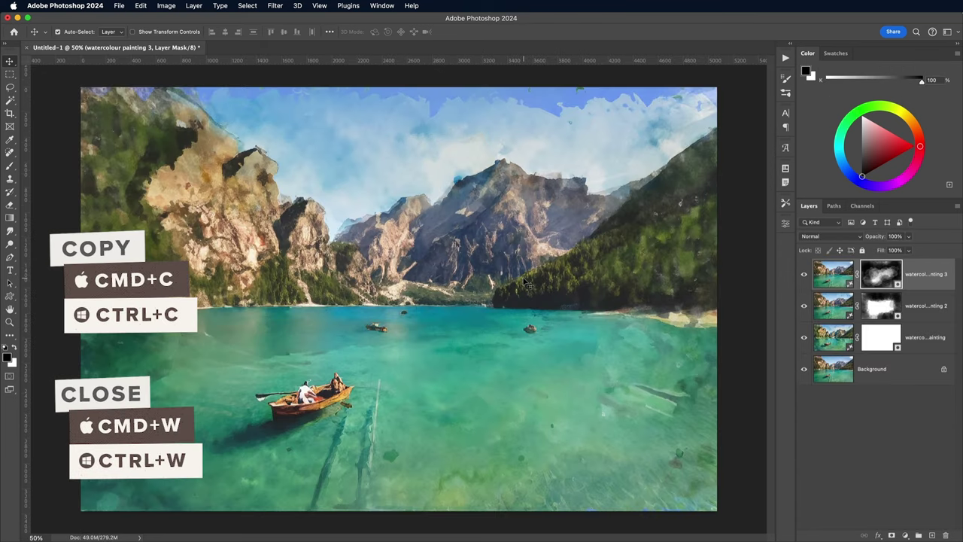
key(super+v)
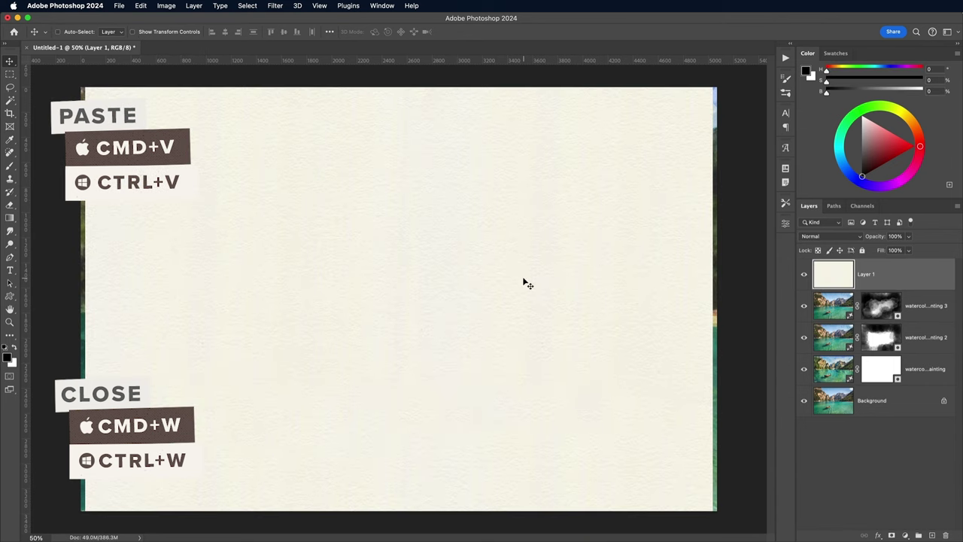
- Scale the pasted paper texture to cover the whole canvas and set its blend mode to Multiply
drag(84, 88, 80, 81)
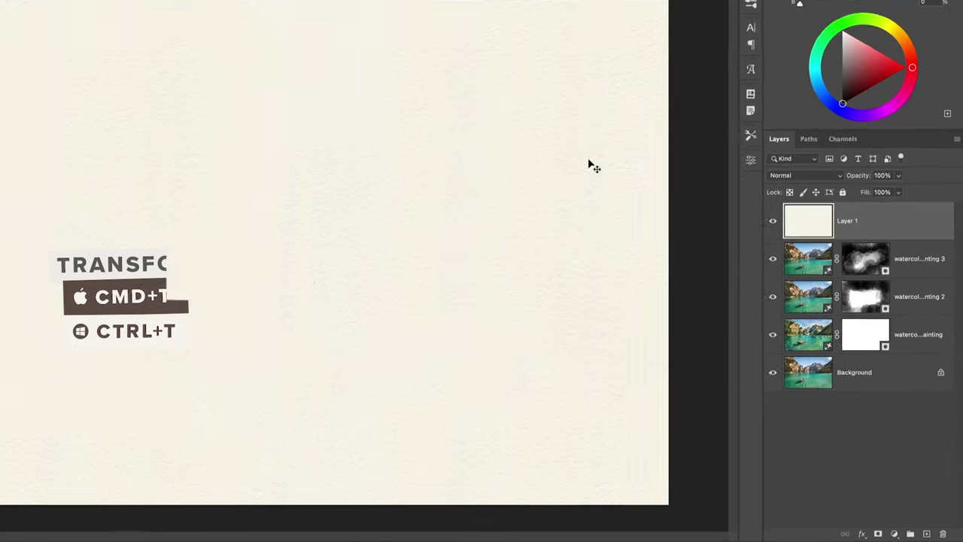
click(816, 236)
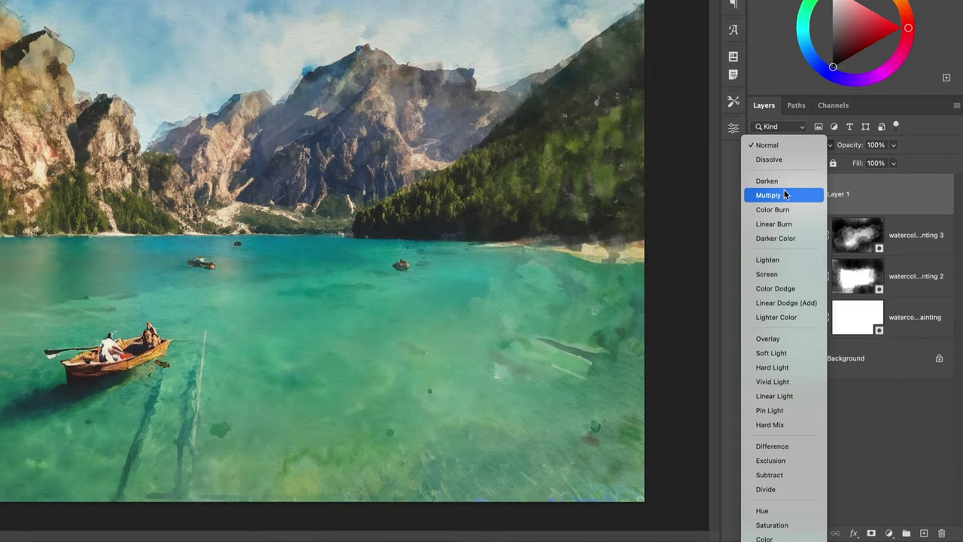
click(785, 195)
key(super+plus)
key(super+plus)
key(super+plus)
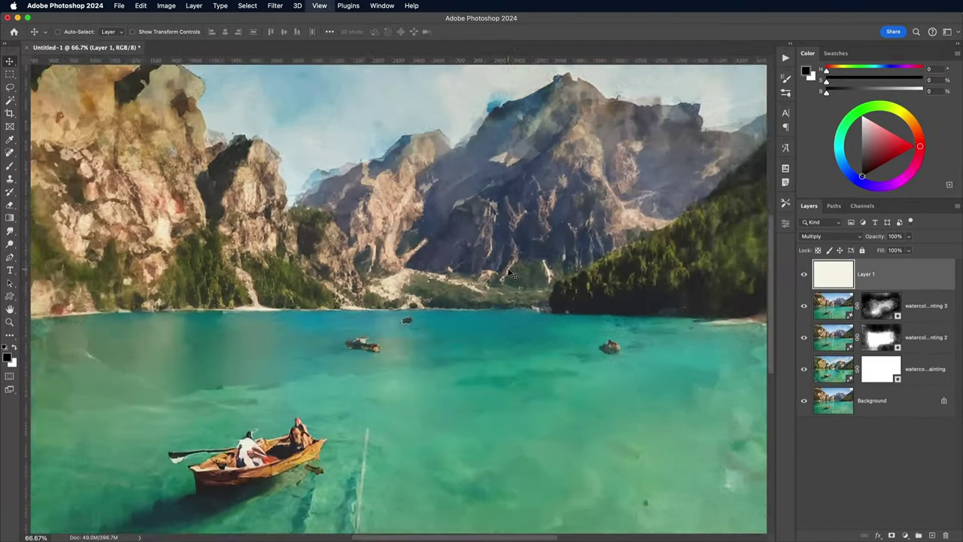